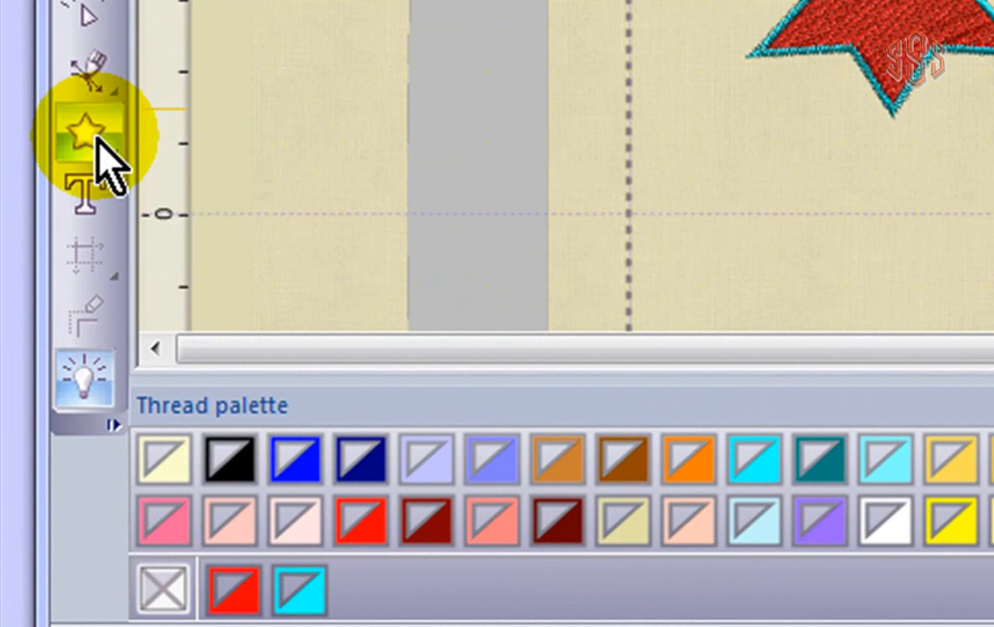
# - Draw an ellipse about 41 mm wide and 31 mm high above the small star
pyautogui.click(80, 144)
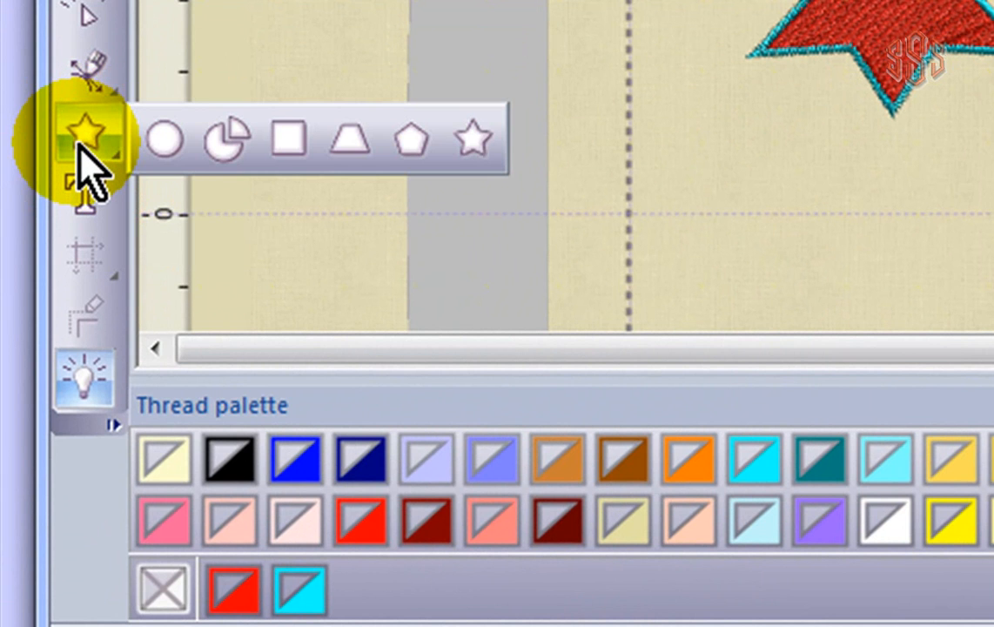
pyautogui.click(165, 139)
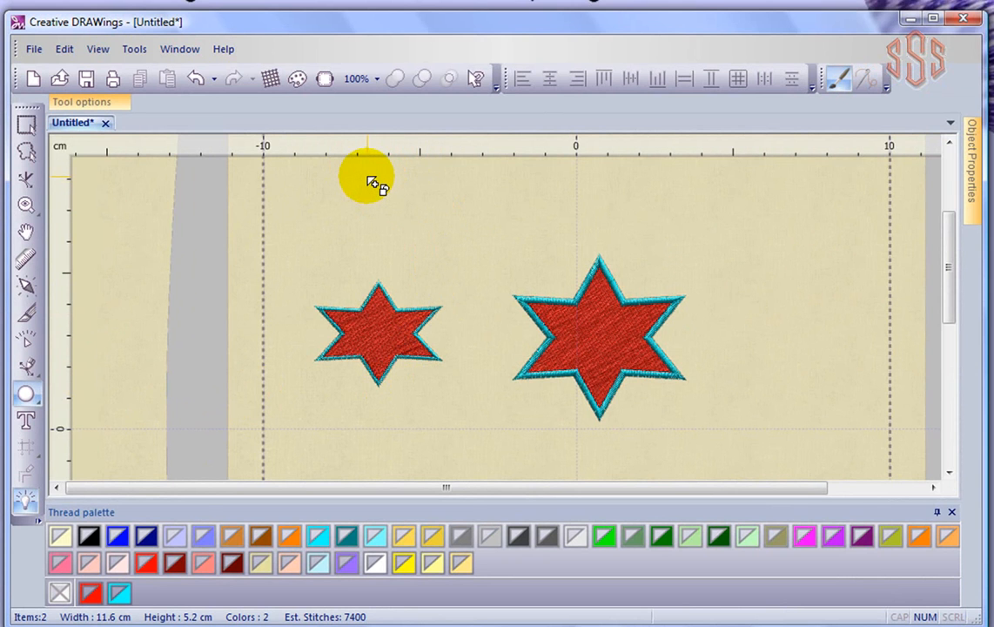
pyautogui.moveTo(369, 179); pyautogui.dragTo(495, 273)
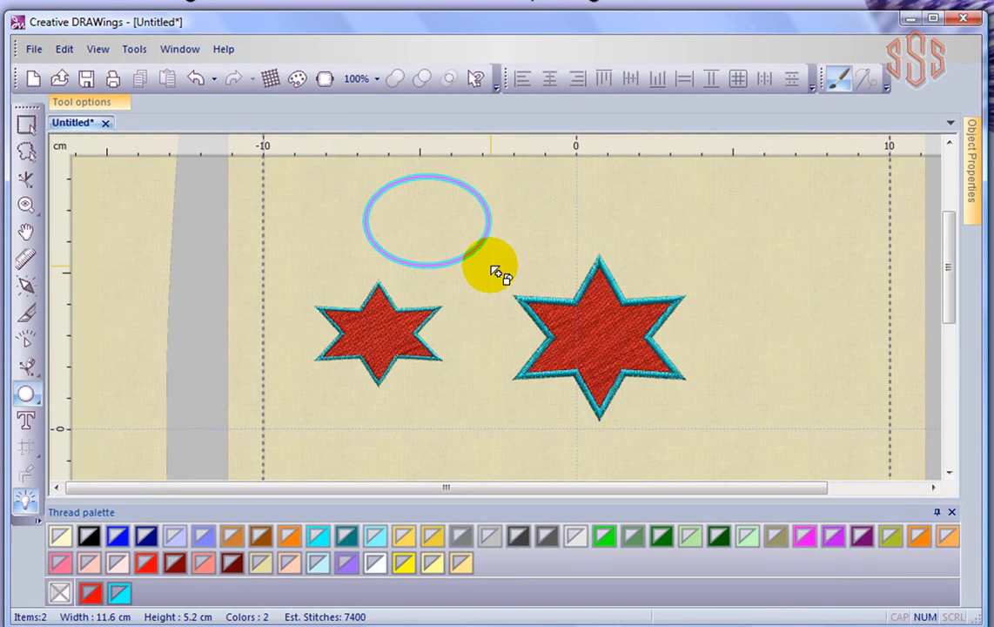
pyautogui.moveTo(495, 272); pyautogui.dragTo(496, 273)
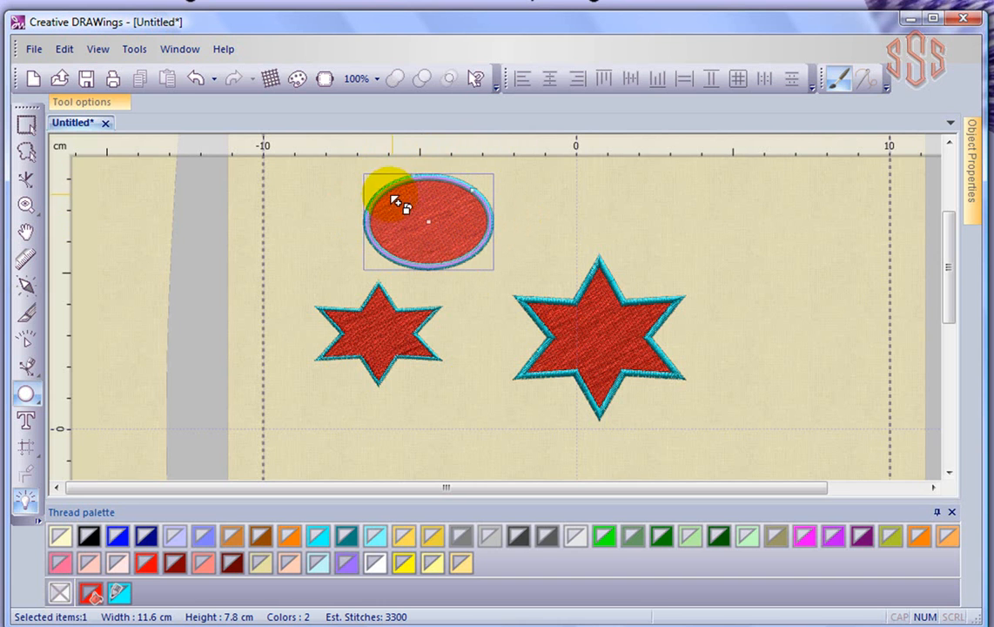
# - Pin the tool options so they stay displayed, then leave ellipse creation and deselect the ellipse
pyautogui.moveTo(114, 100)
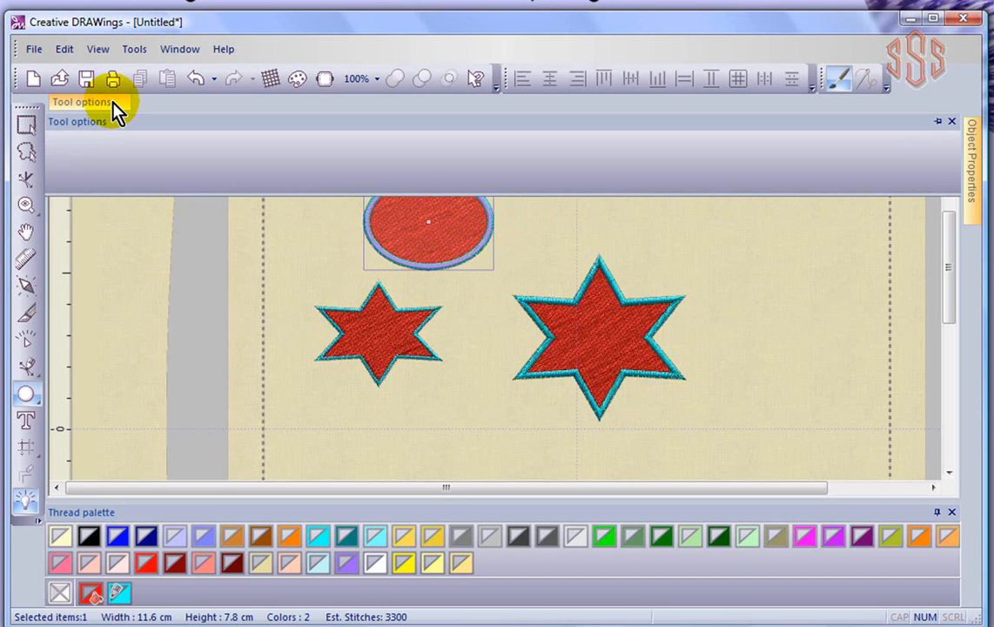
pyautogui.click(938, 122)
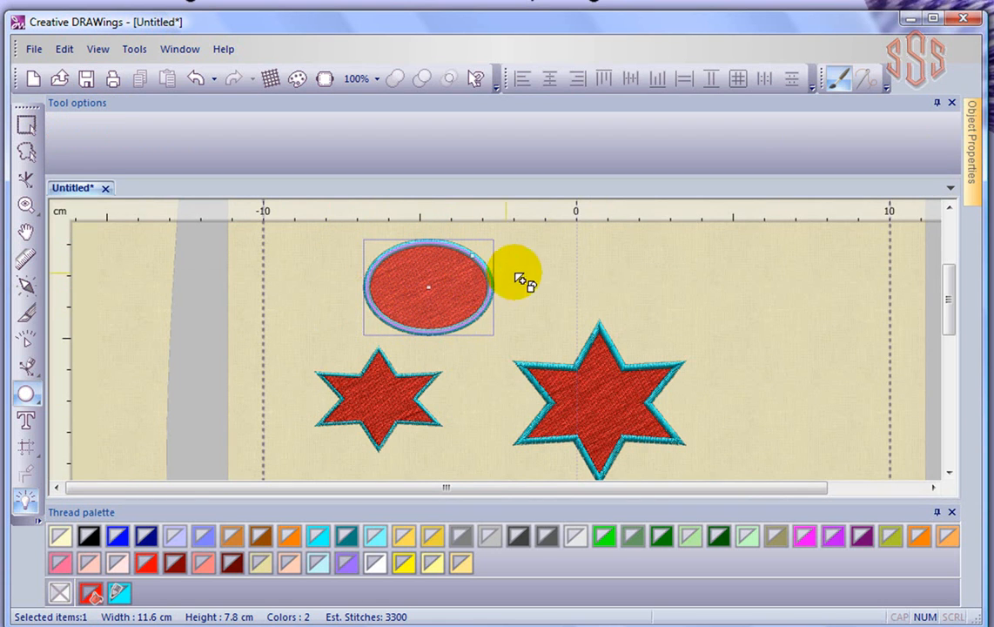
pyautogui.press('Escape')
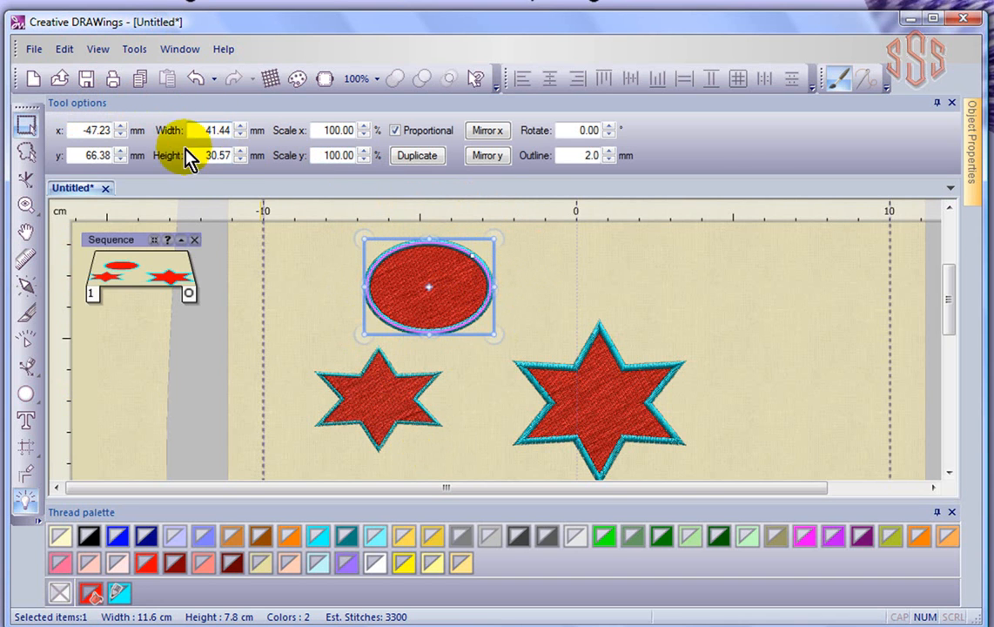
pyautogui.click(550, 247)
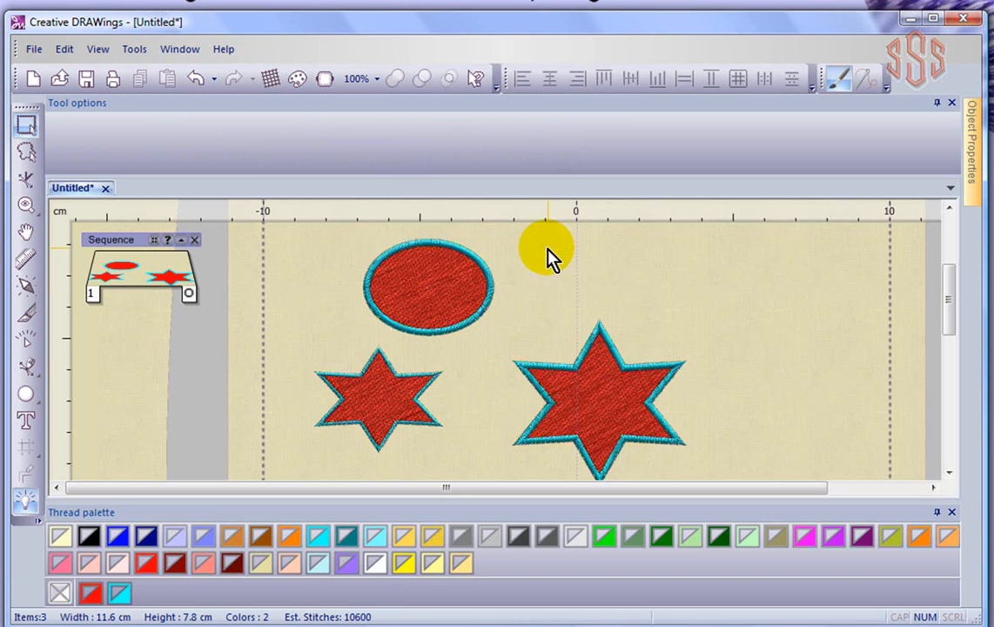
# - Draw a pie shape about 31 mm high above and right of the large star, with start angle 90° and stop angle 360°
pyautogui.click(26, 397)
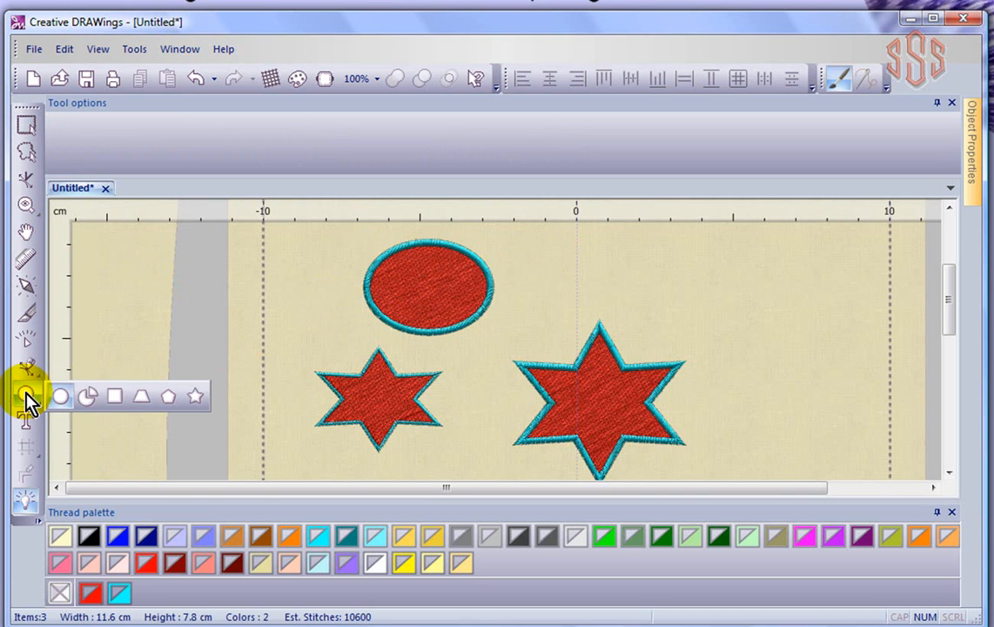
pyautogui.click(88, 399)
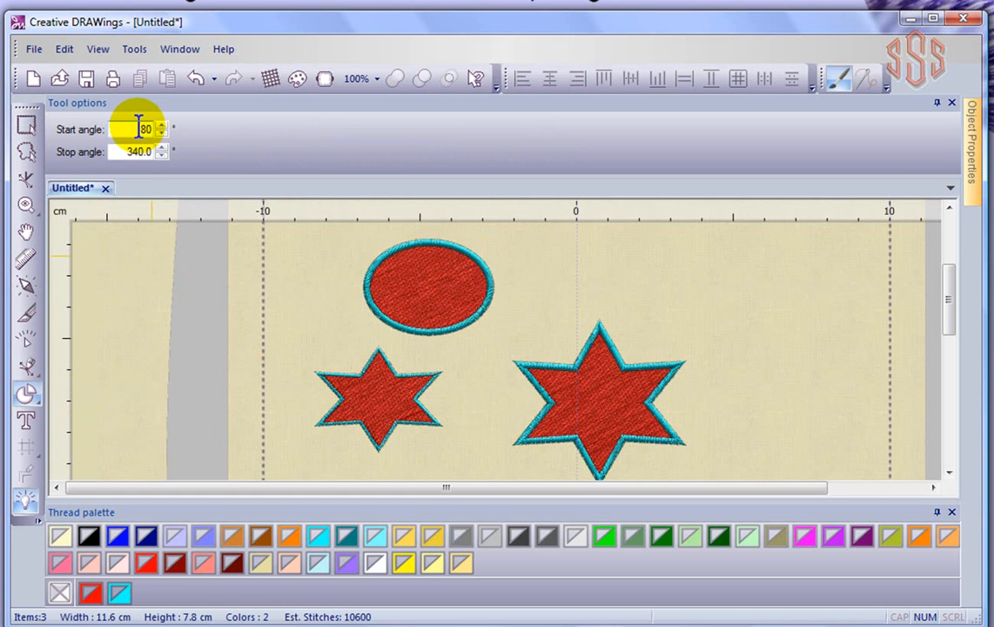
pyautogui.moveTo(138, 128); pyautogui.dragTo(159, 129)
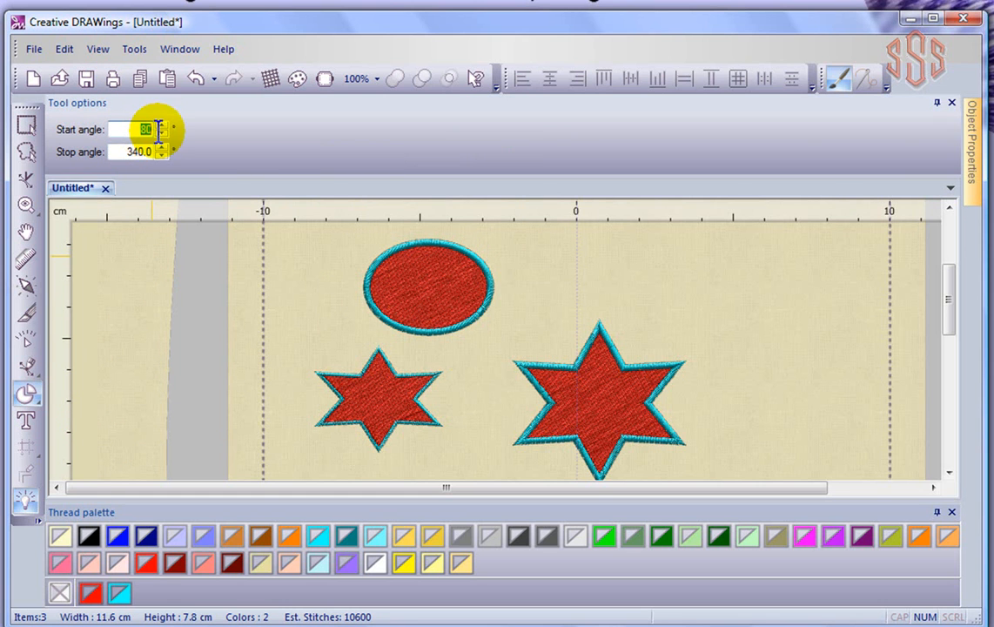
pyautogui.write('90')
pyautogui.doubleClick(135, 151)
pyautogui.write('360')
pyautogui.press('Return')
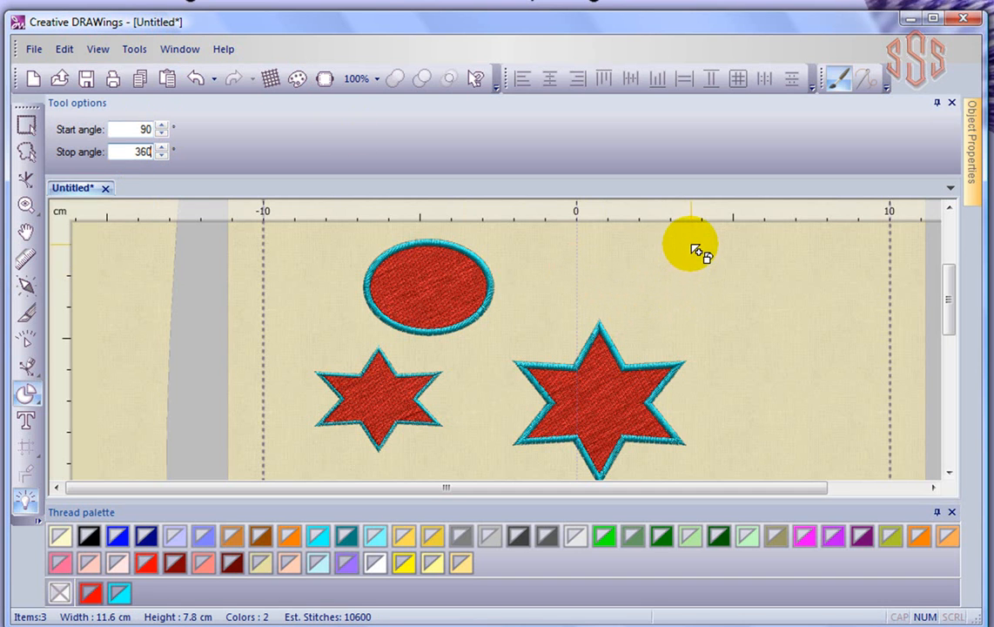
pyautogui.moveTo(694, 251); pyautogui.dragTo(815, 340)
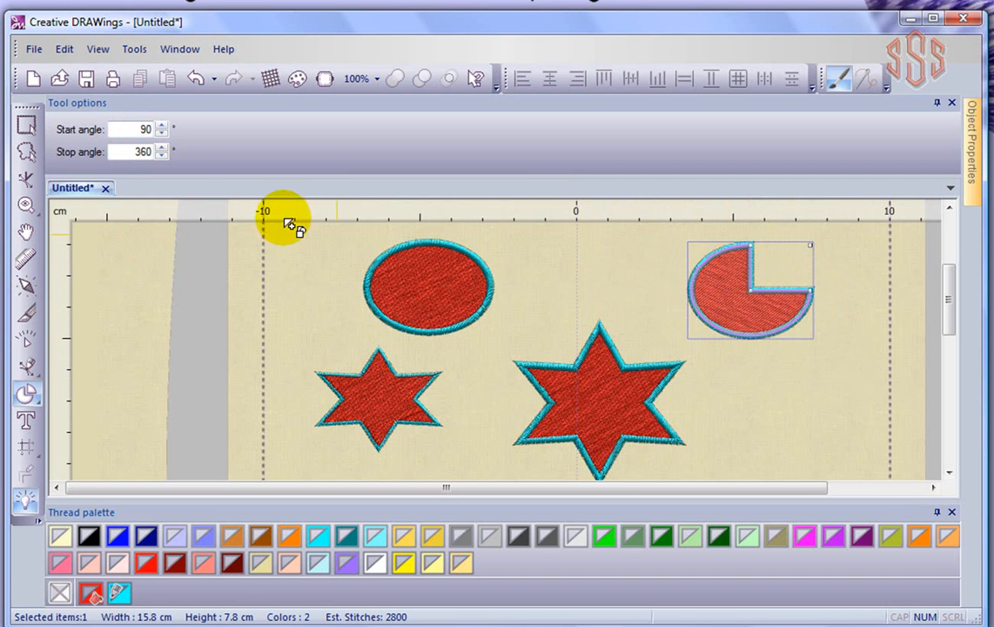
# - Change the pie shape's start angle to 70° and its stop angle to 270°, and leave pie creation
pyautogui.moveTo(139, 128); pyautogui.dragTo(168, 128)
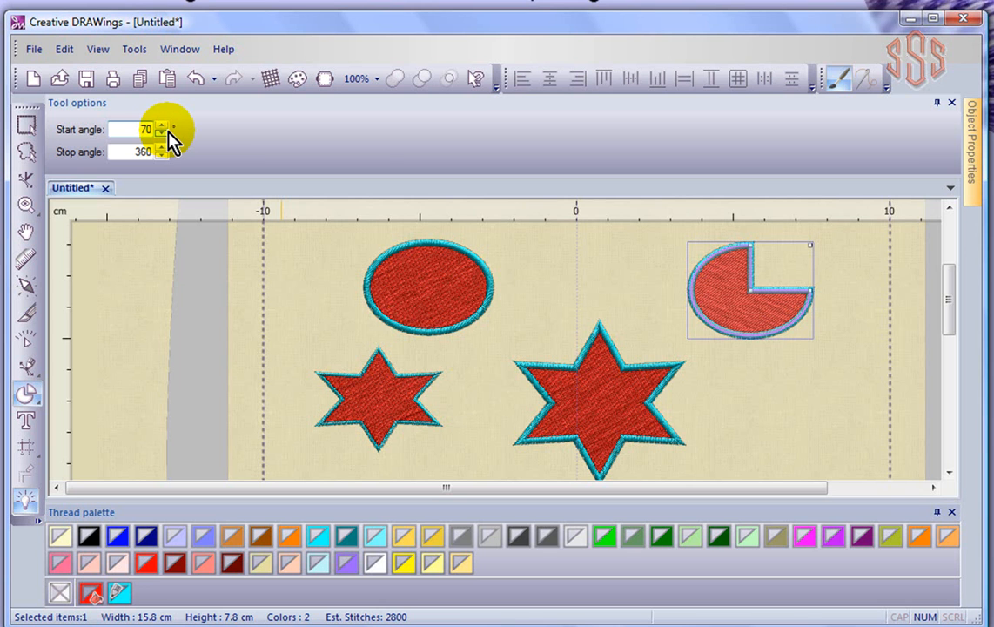
pyautogui.write('70')
pyautogui.press('Return')
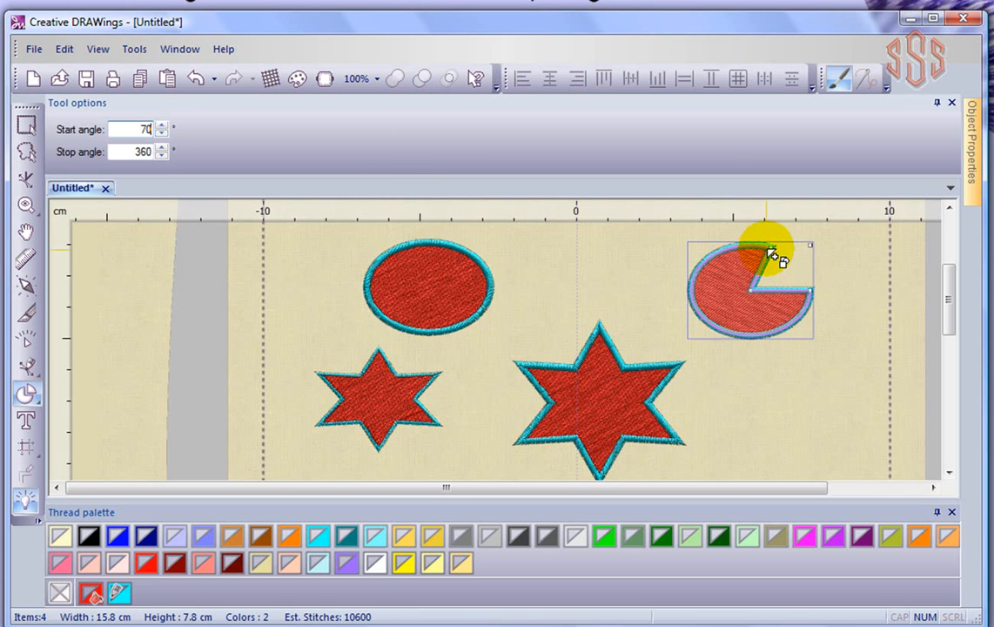
pyautogui.doubleClick(115, 152)
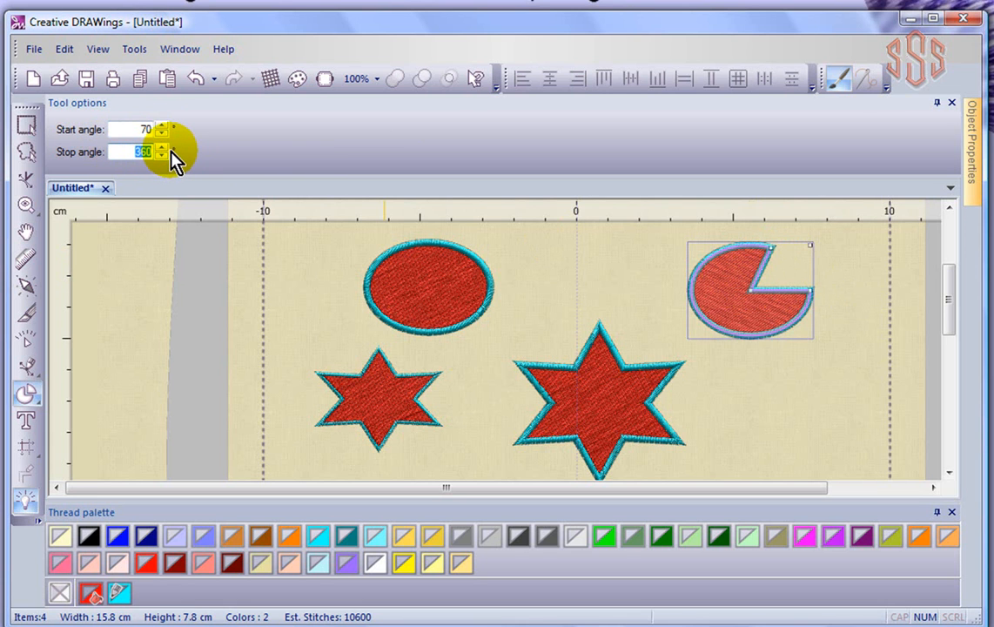
pyautogui.write('27')
pyautogui.press('Return')
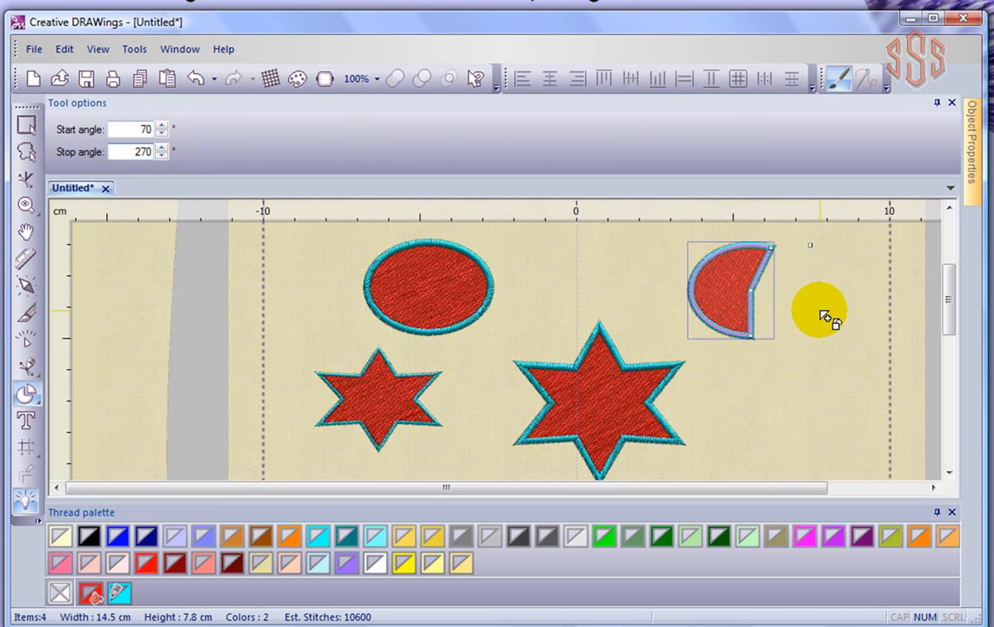
pyautogui.press('Escape')
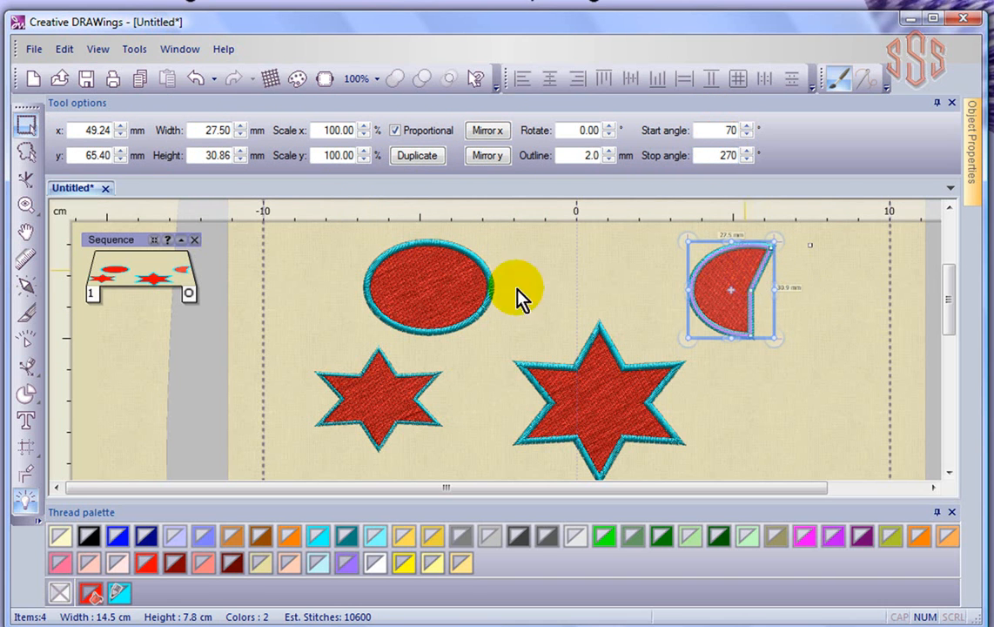
# - Select the ellipse, the pie shape and the large star in turn to compare their shape-specific options
pyautogui.click(409, 273)
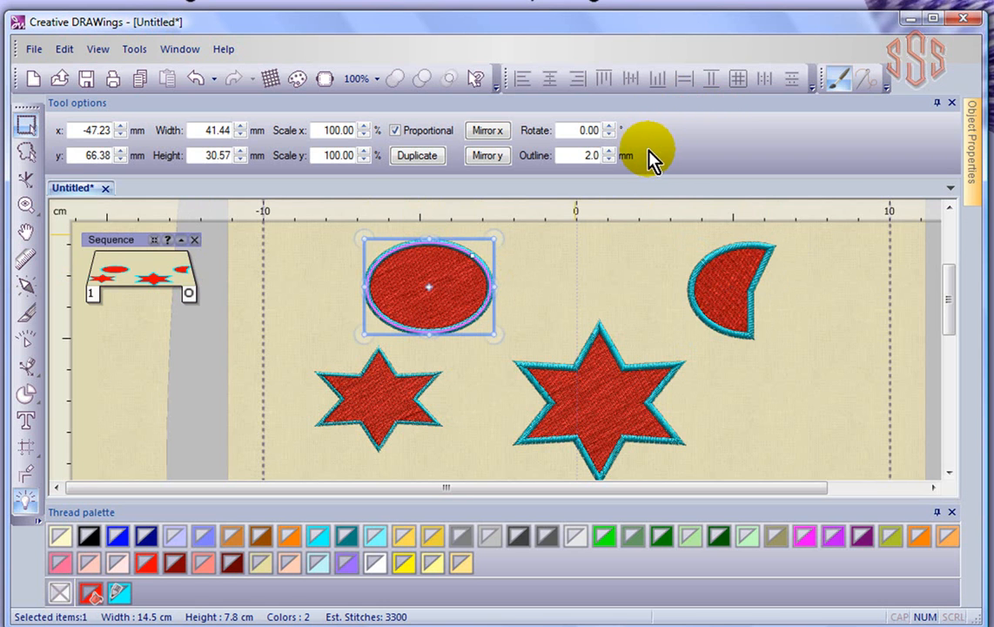
pyautogui.click(726, 270)
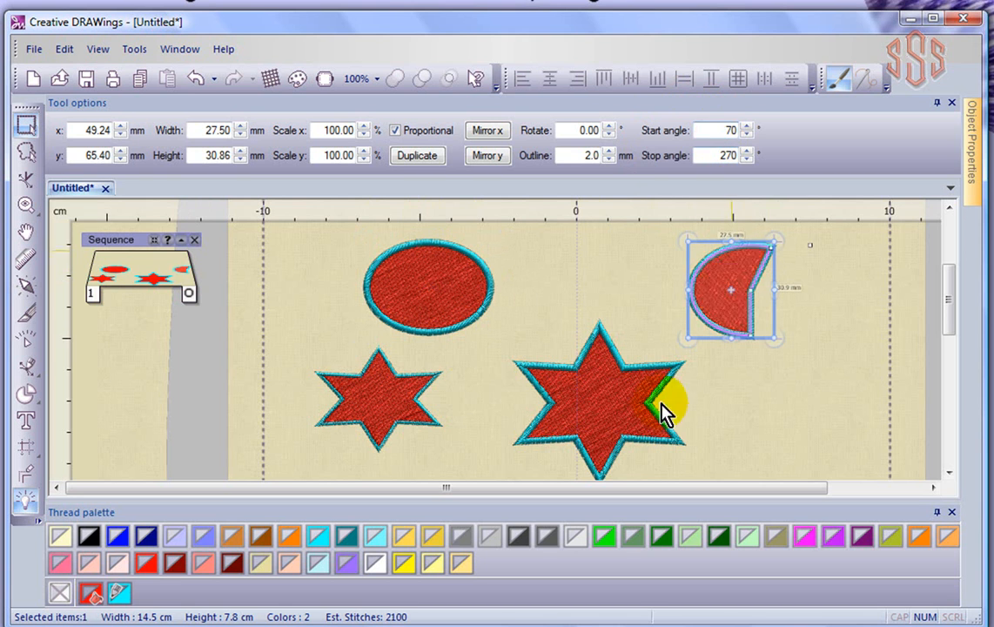
pyautogui.click(607, 392)
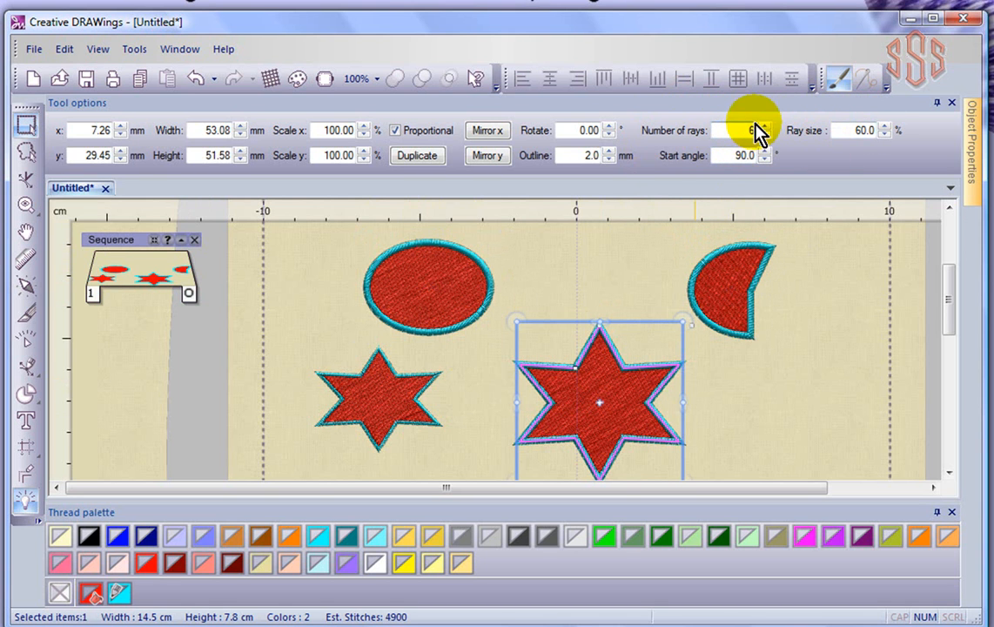
# - Draw a rectangle with 20% roundness, about 44 mm wide and 18 mm high, to the right of the large star
pyautogui.click(27, 393)
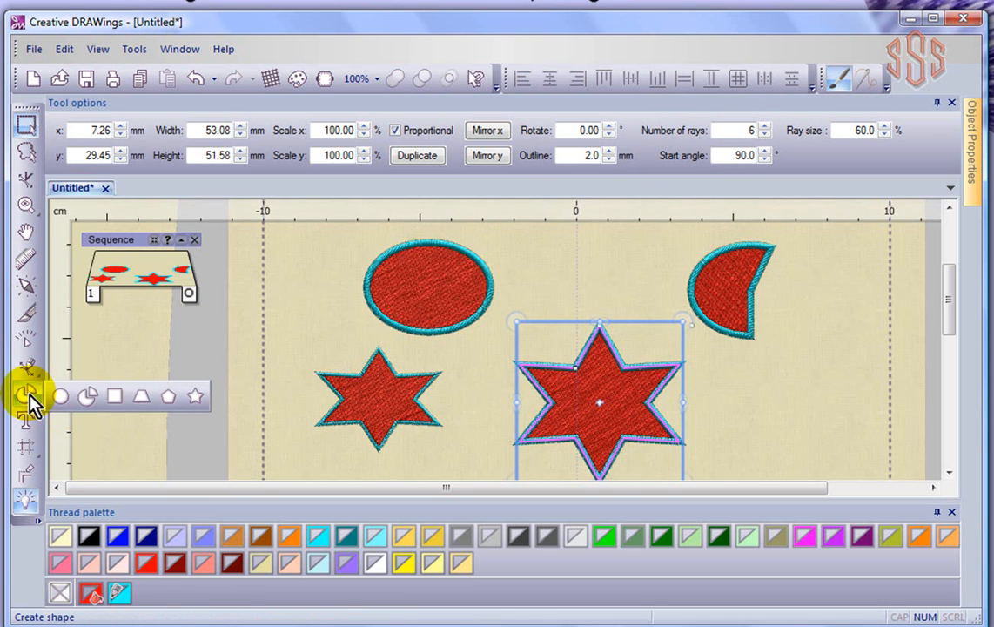
pyautogui.click(116, 397)
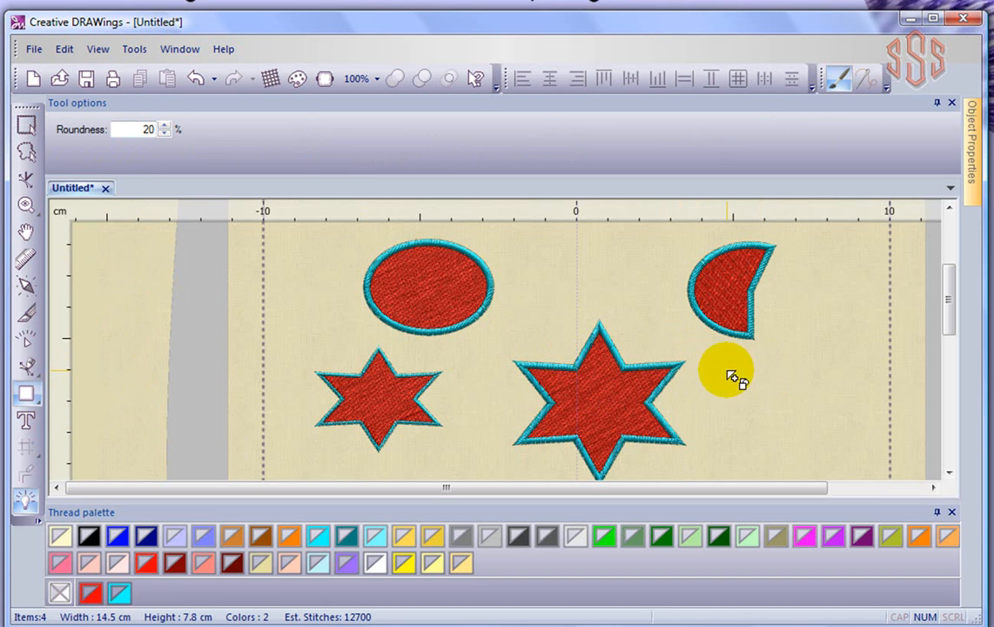
pyautogui.moveTo(728, 372); pyautogui.dragTo(868, 389)
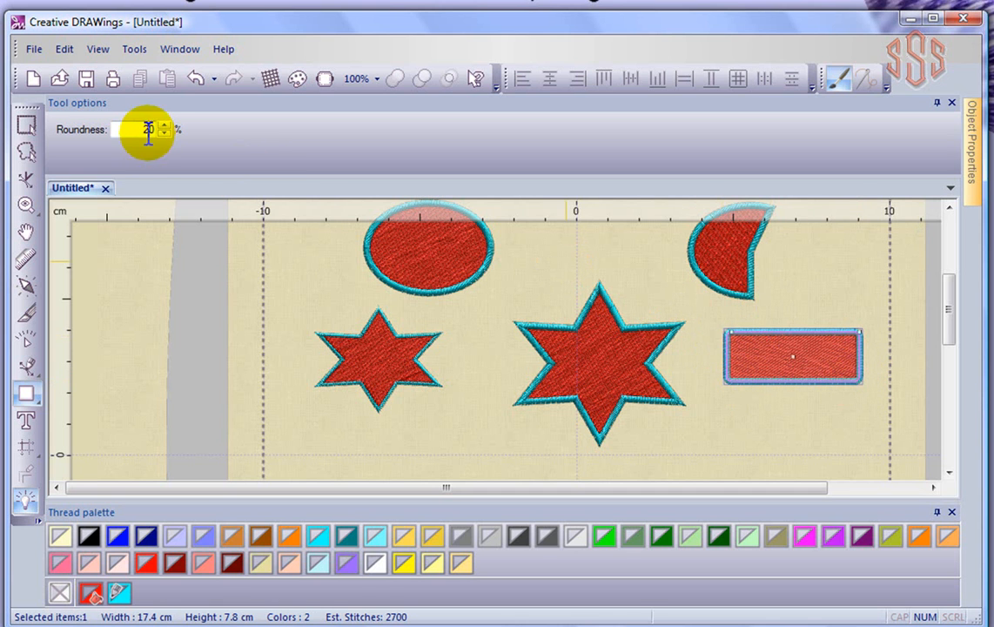
# - Set the rectangle's corner roundness to 0%
pyautogui.scroll(1, 736, 340)
pyautogui.scroll(5, 739, 343)
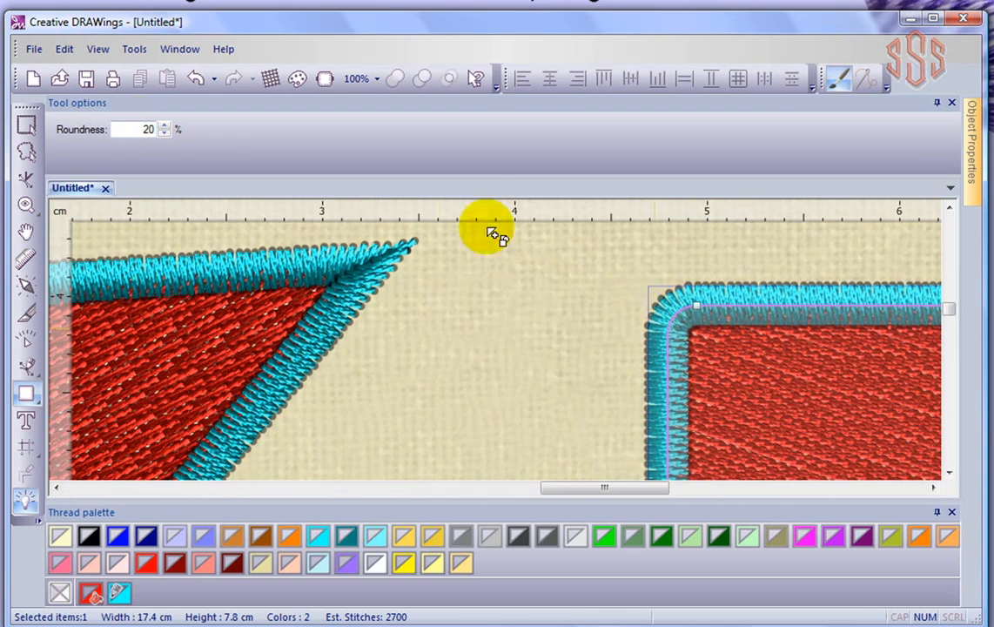
pyautogui.doubleClick(146, 129)
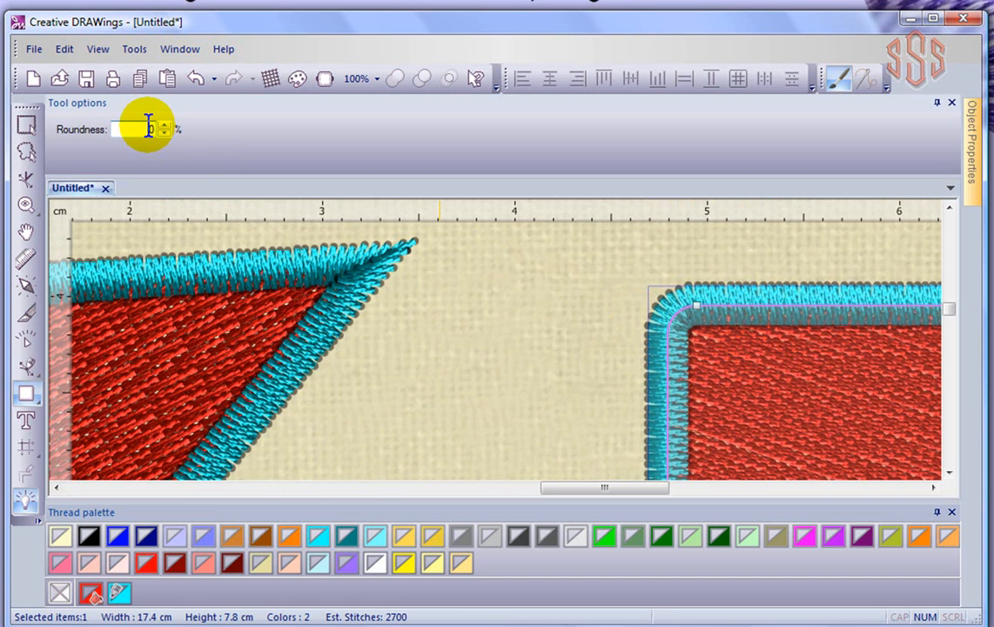
pyautogui.write('0')
pyautogui.press('Return')
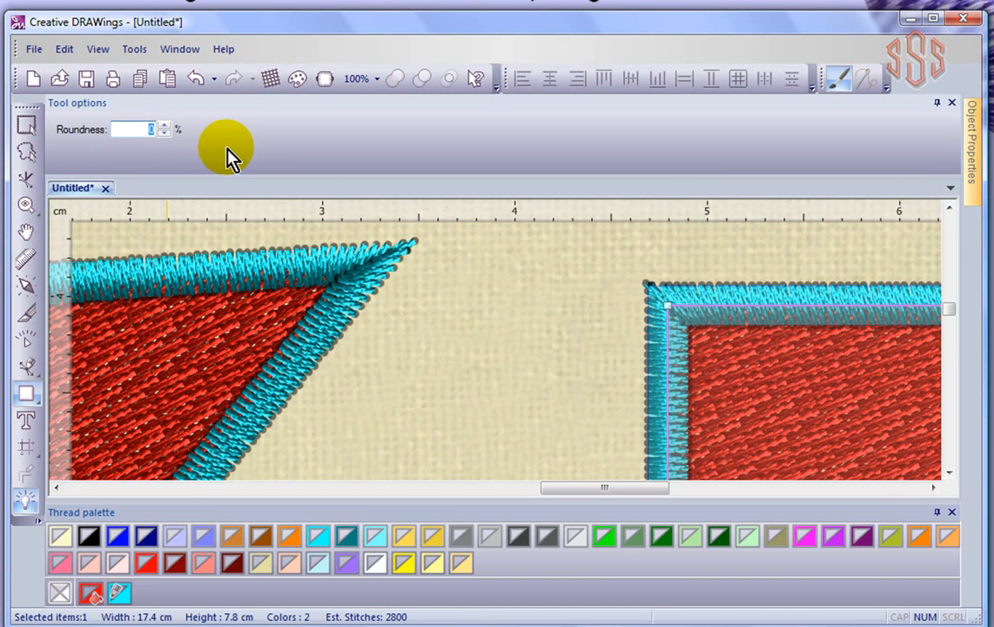
# - Set the rectangle's corner roundness to 30% and leave rectangle creation
pyautogui.write('30')
pyautogui.press('Return')
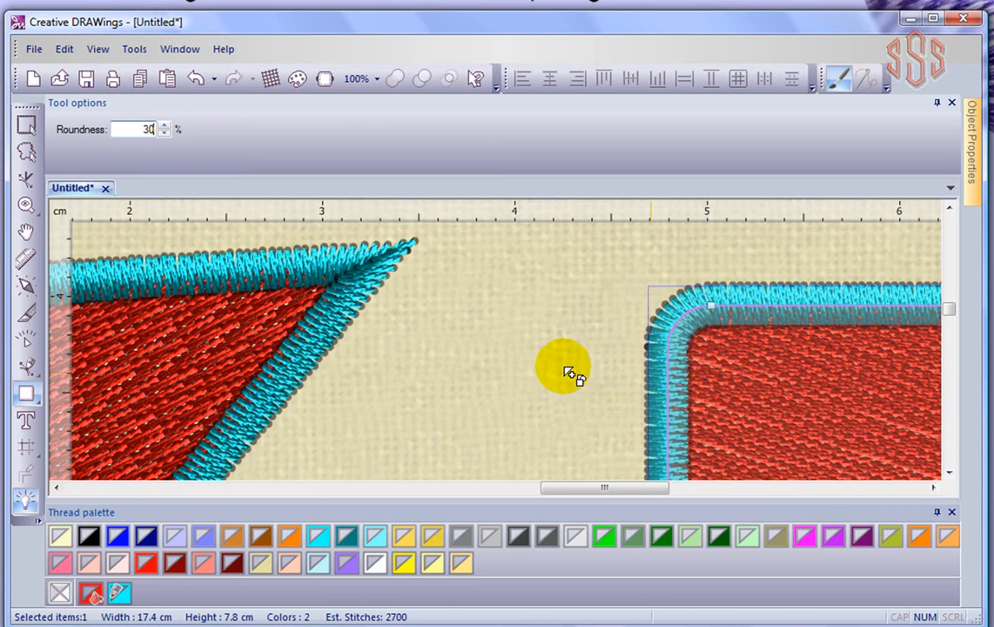
pyautogui.scroll(-2, 551, 370)
pyautogui.scroll(-5, 551, 369)
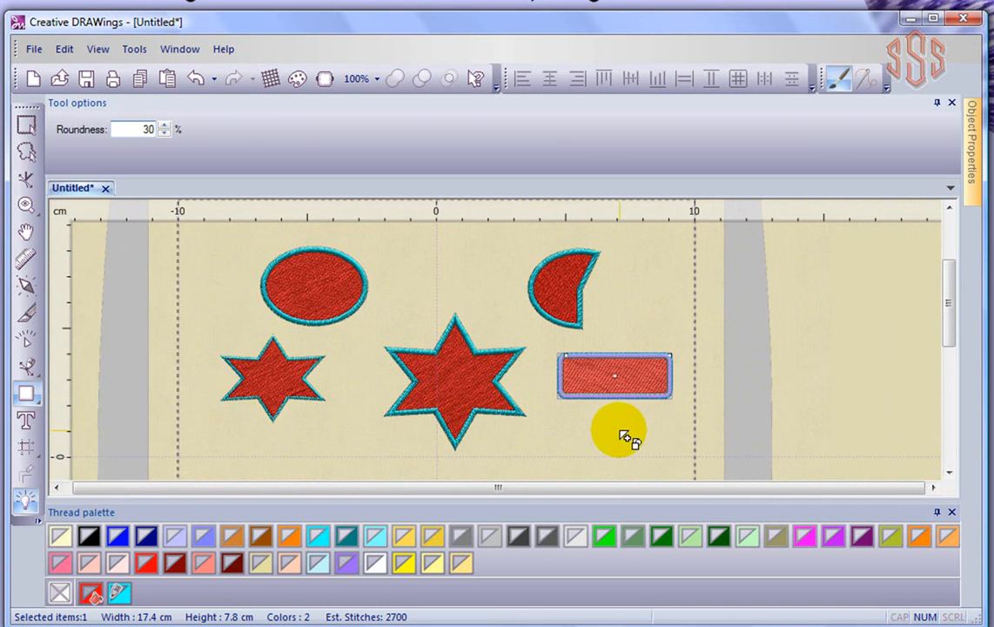
pyautogui.press('Escape')
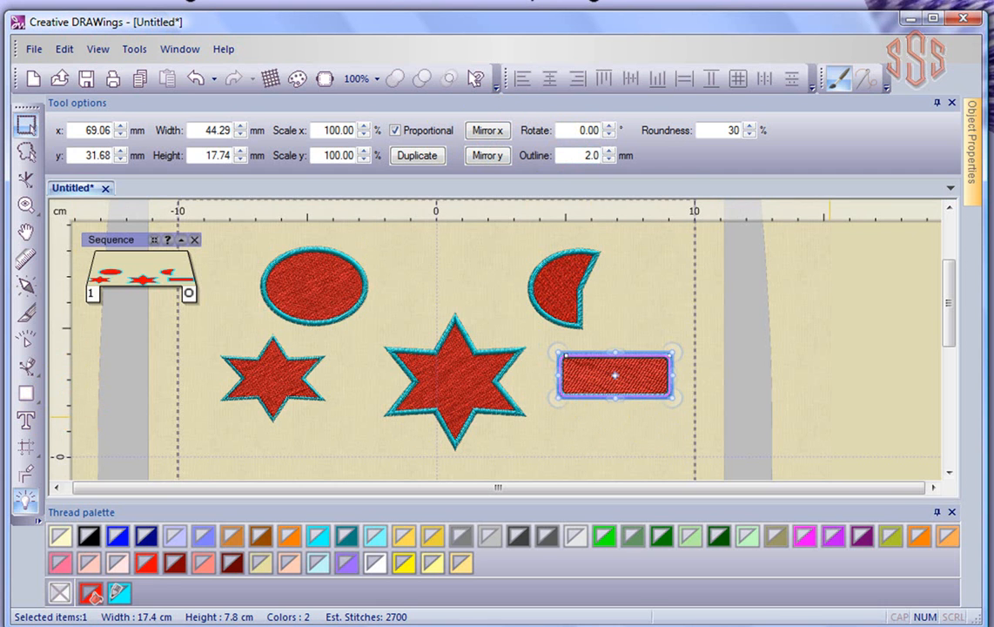
# - Draw a trapezoid with an 80% slant in the empty area below the small star
pyautogui.click(950, 473)
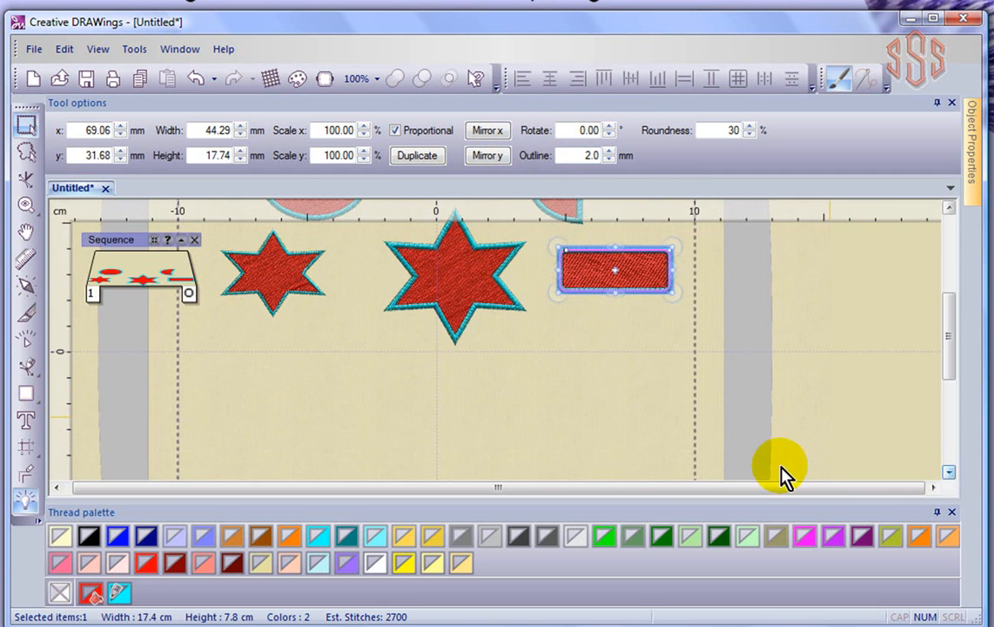
pyautogui.click(31, 396)
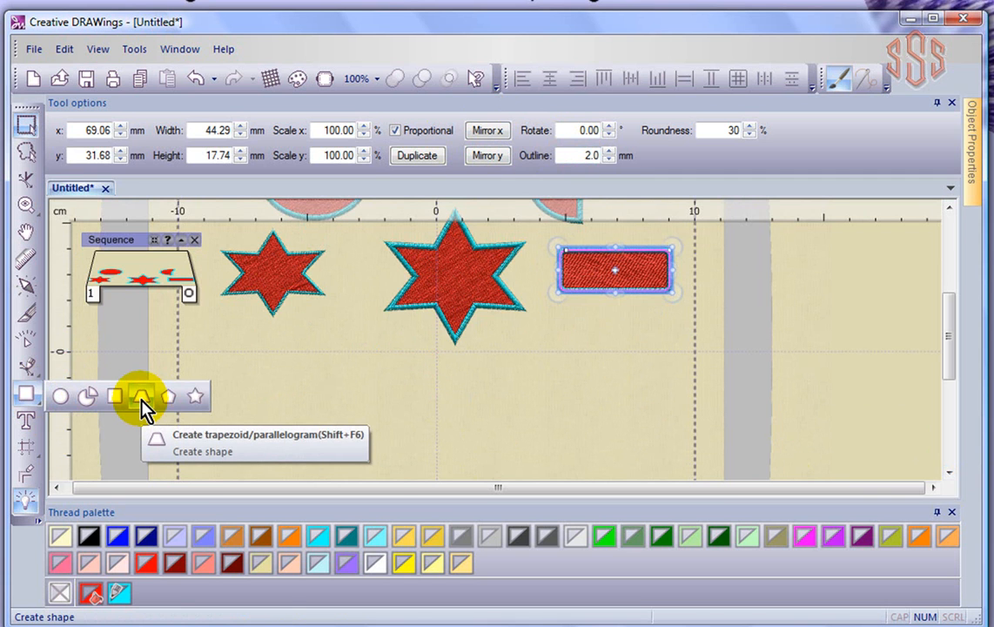
pyautogui.click(140, 393)
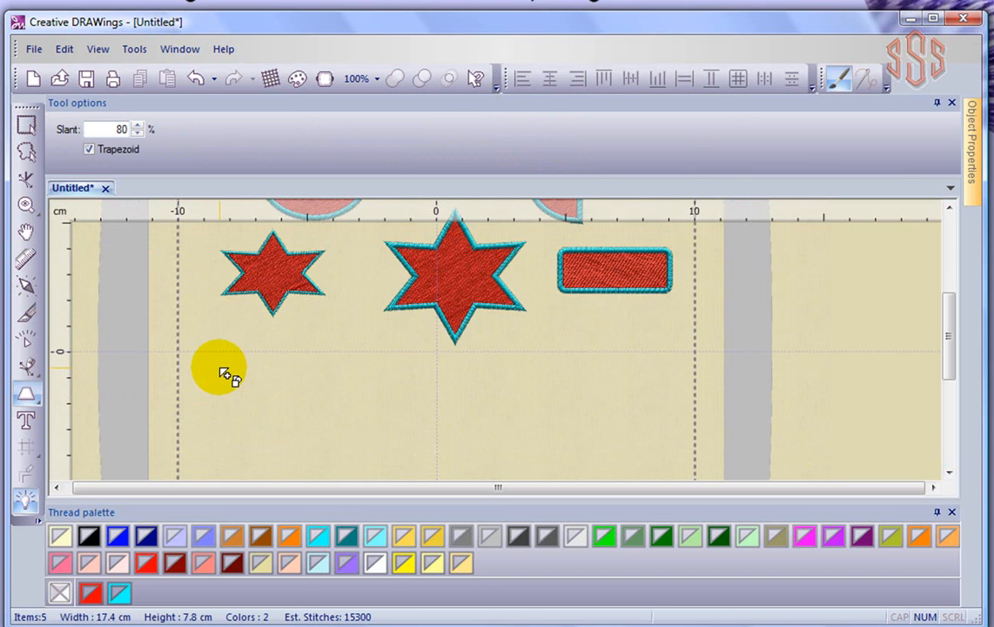
pyautogui.moveTo(224, 373); pyautogui.dragTo(351, 454)
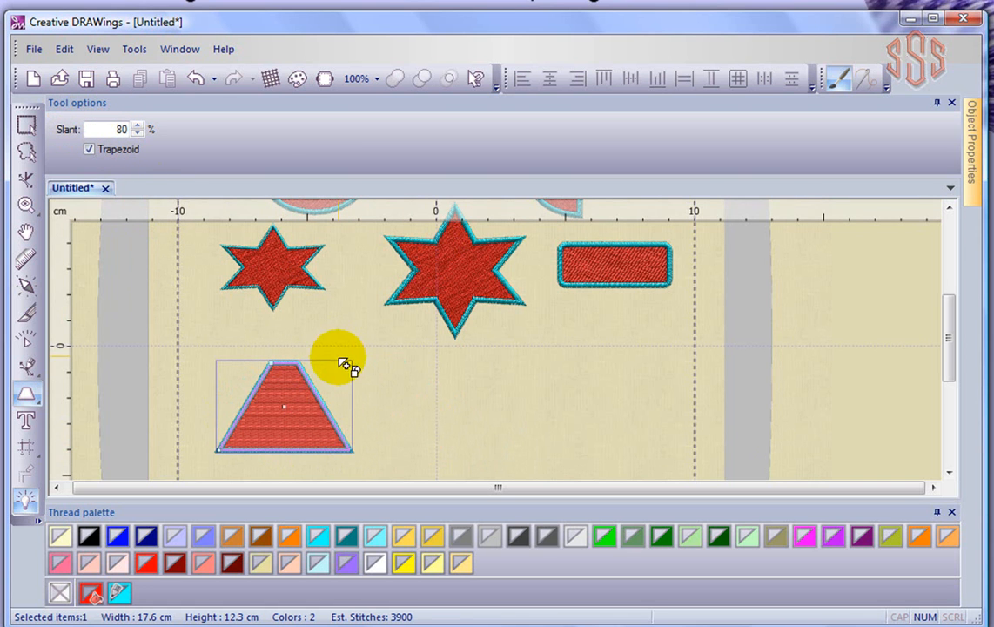
# - Set the trapezoid's slant to 50% and turn off its Trapezoid option to make it a parallelogram
pyautogui.doubleClick(113, 129)
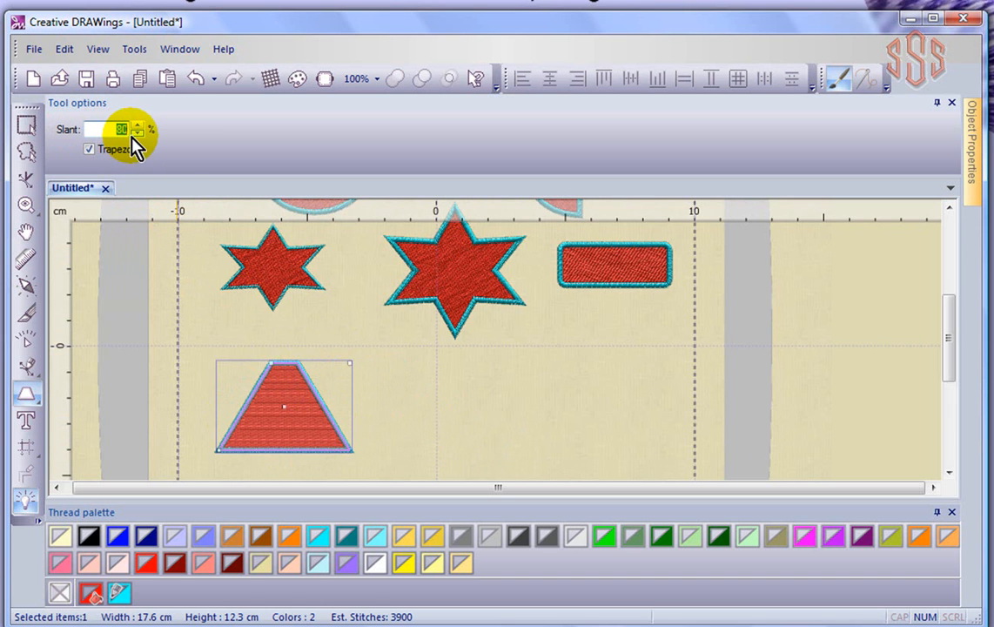
pyautogui.press('Return')
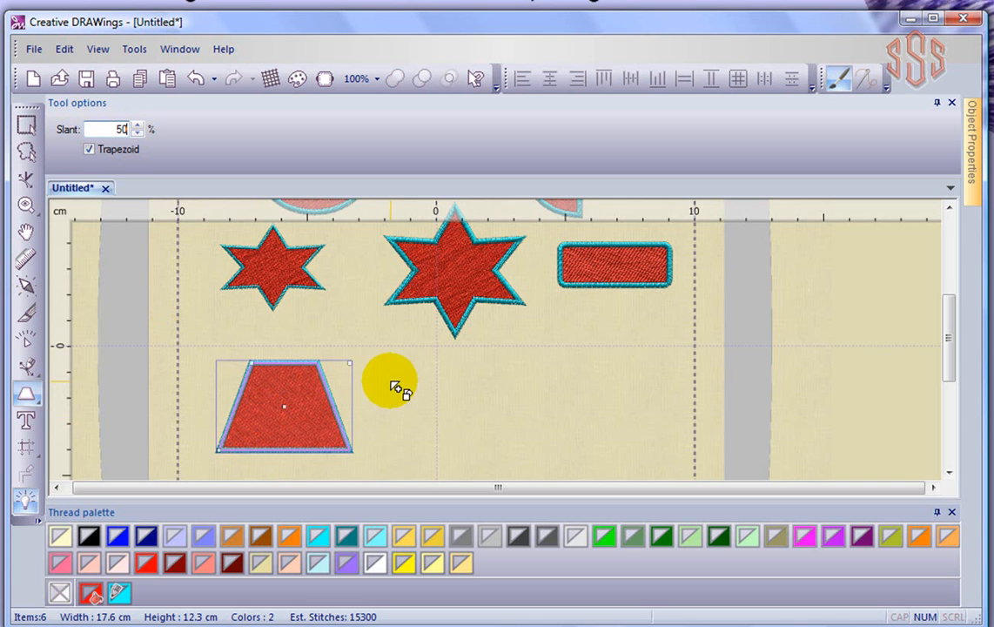
pyautogui.click(90, 150)
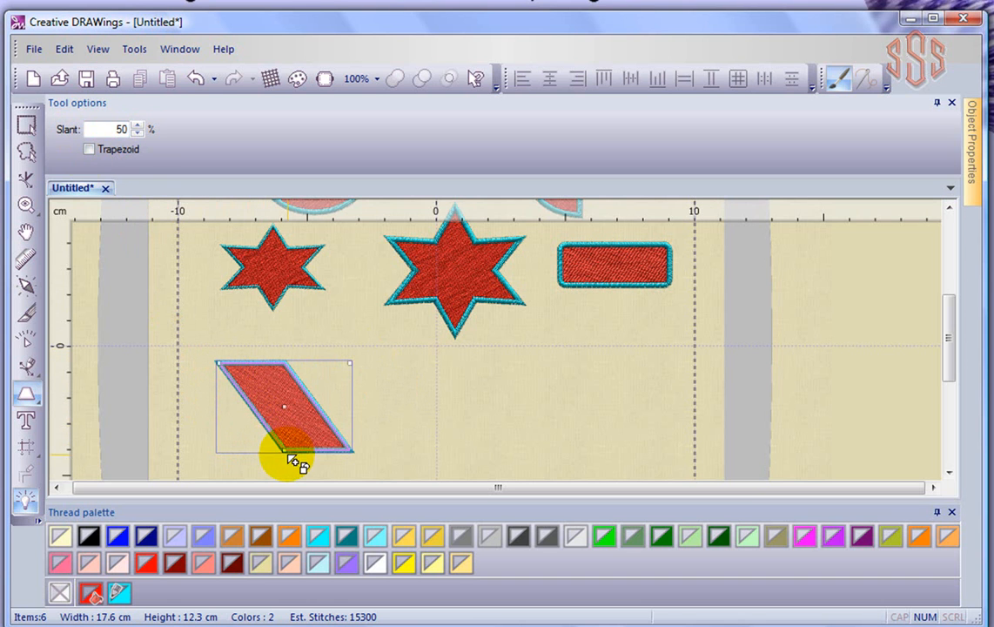
pyautogui.click(89, 150)
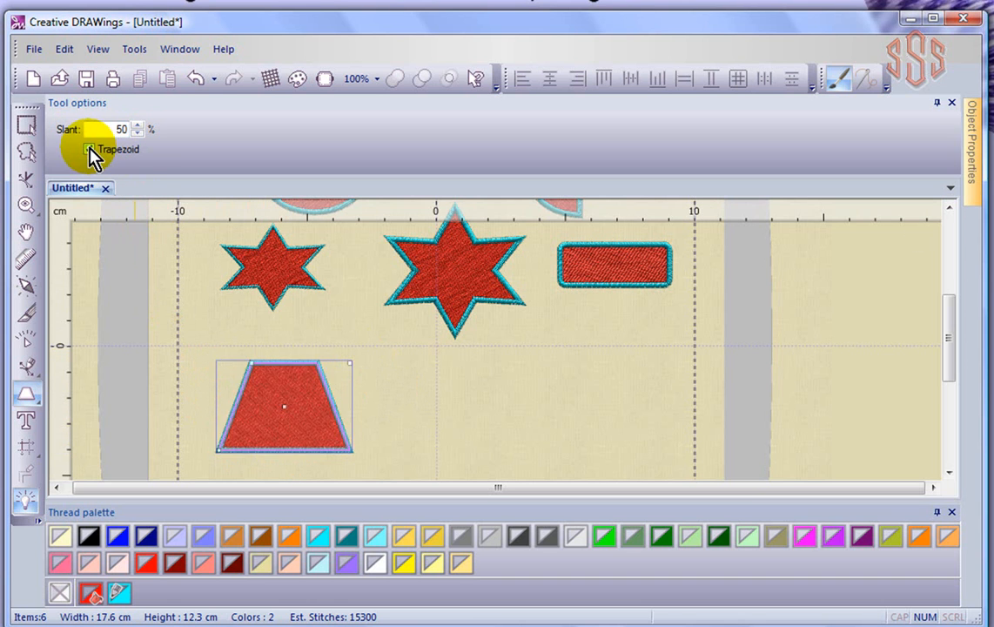
pyautogui.click(90, 150)
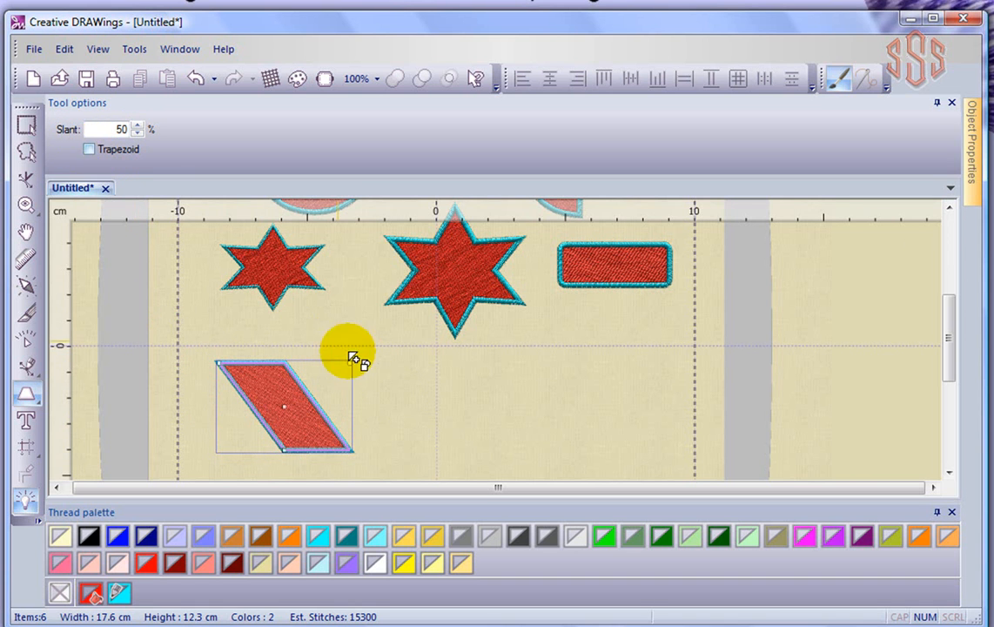
# - Set the parallelogram's slant to 80%, compare it with the Trapezoid option on, leave that option off and deselect the shape
pyautogui.doubleClick(123, 129)
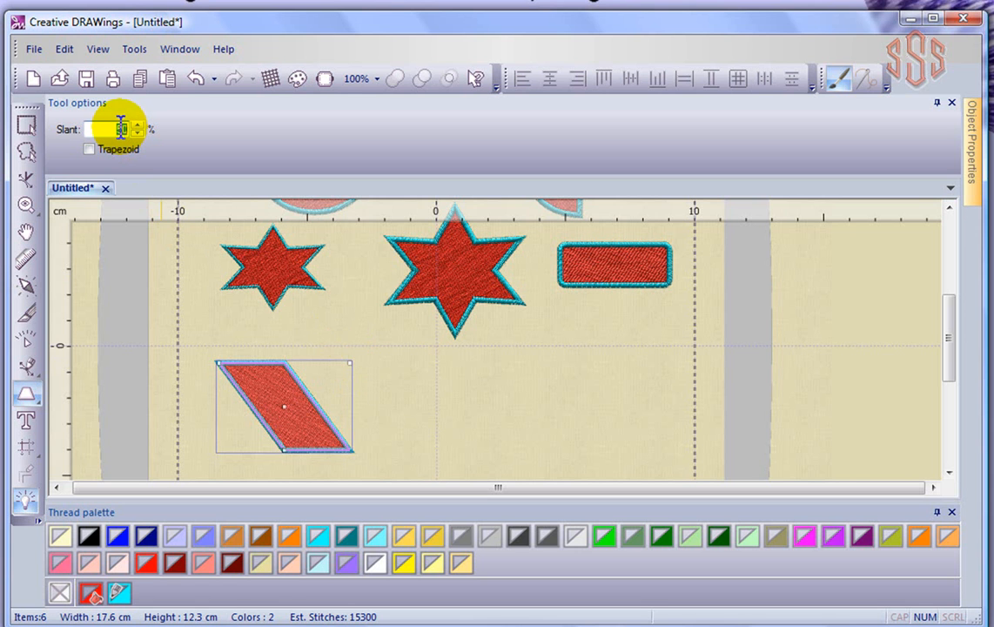
pyautogui.write('80')
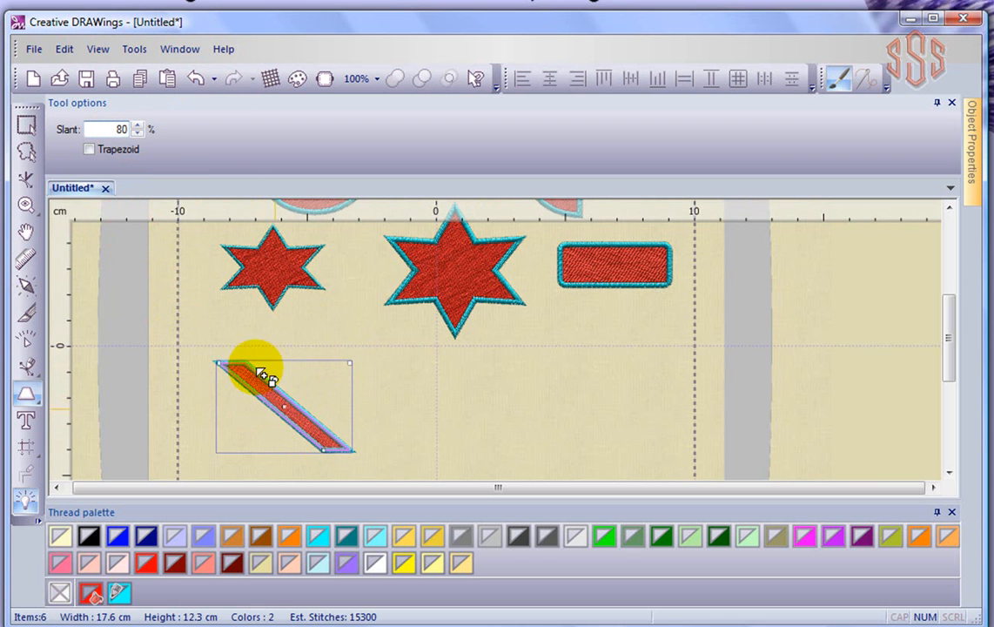
pyautogui.click(90, 150)
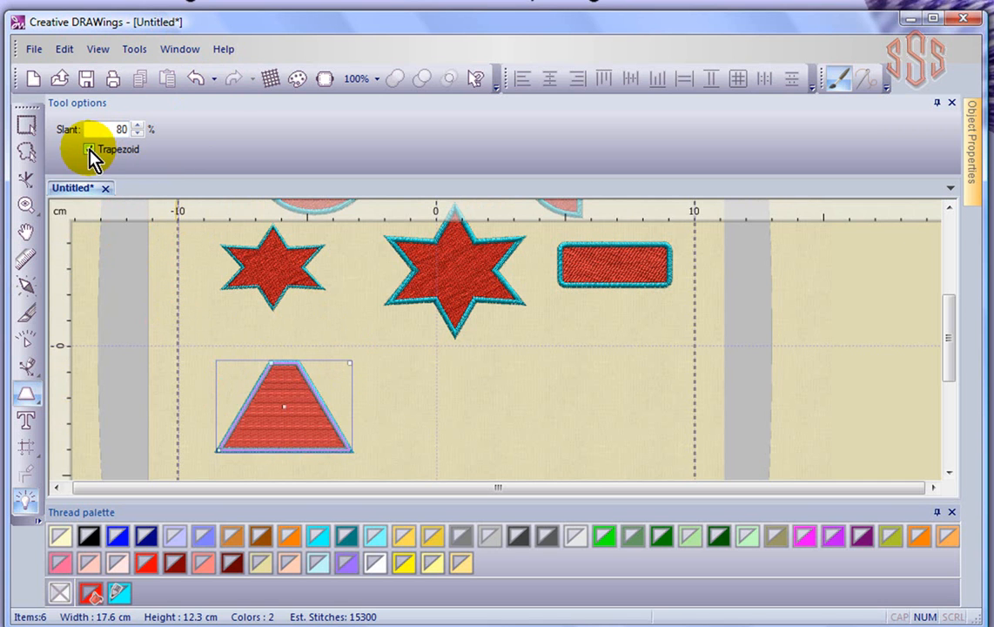
pyautogui.click(89, 150)
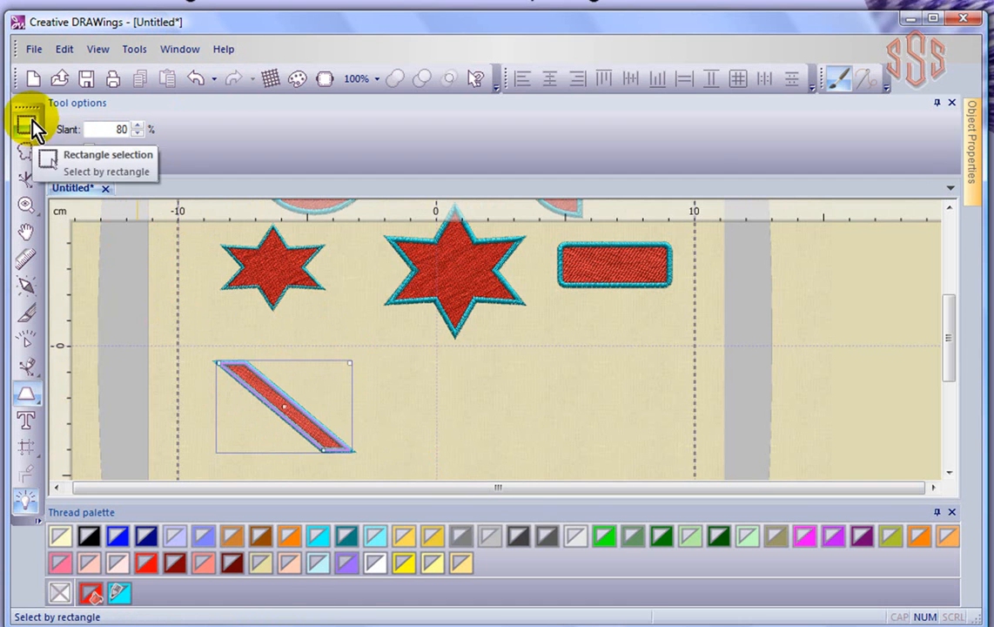
pyautogui.press('Escape')
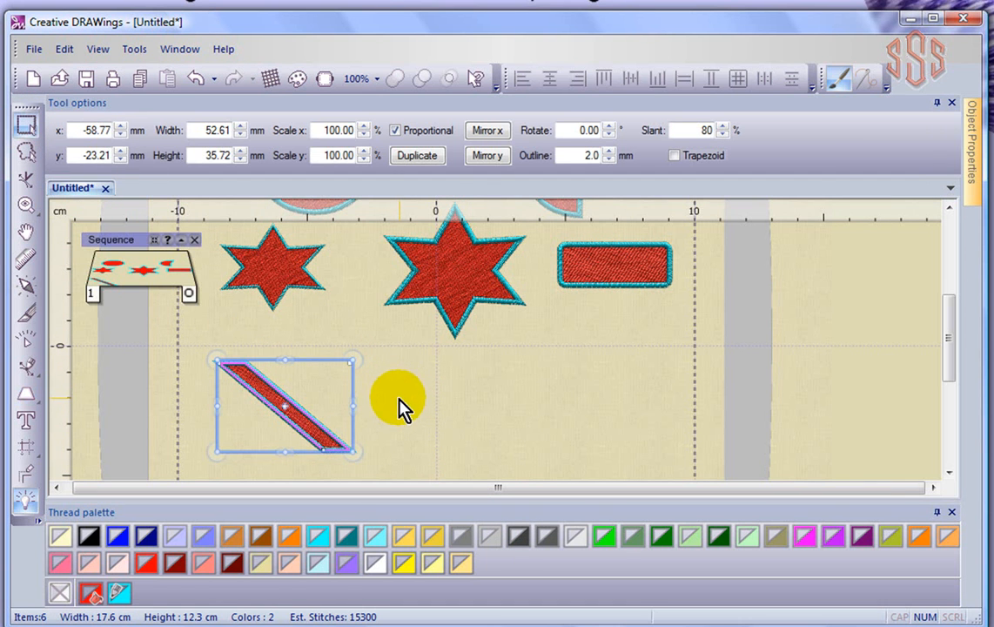
pyautogui.click(394, 367)
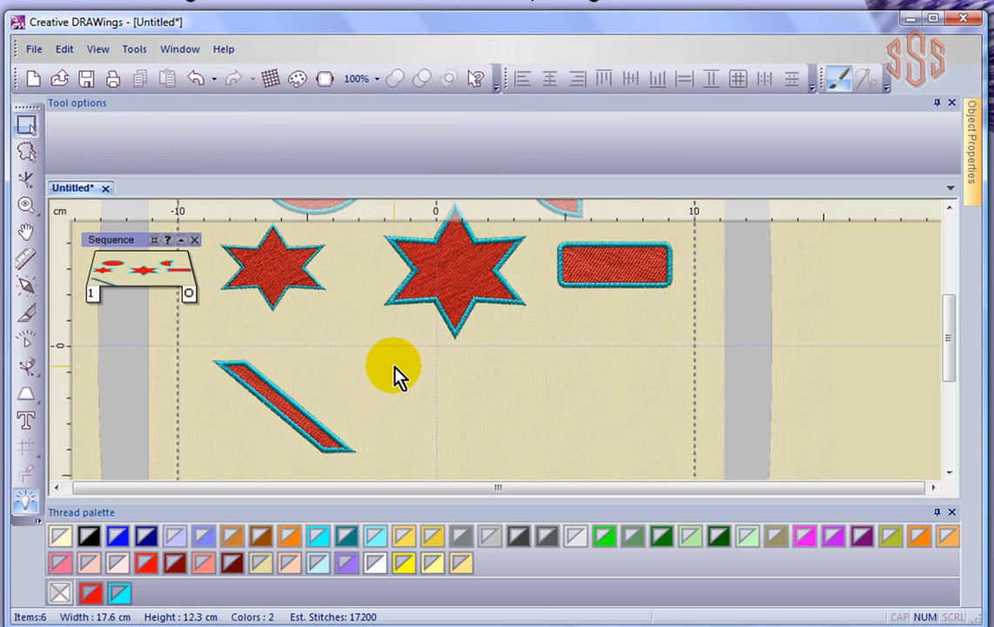
# - Draw an eight-sided polygon with a 70° start angle to the right of the thin parallelogram
pyautogui.click(26, 398)
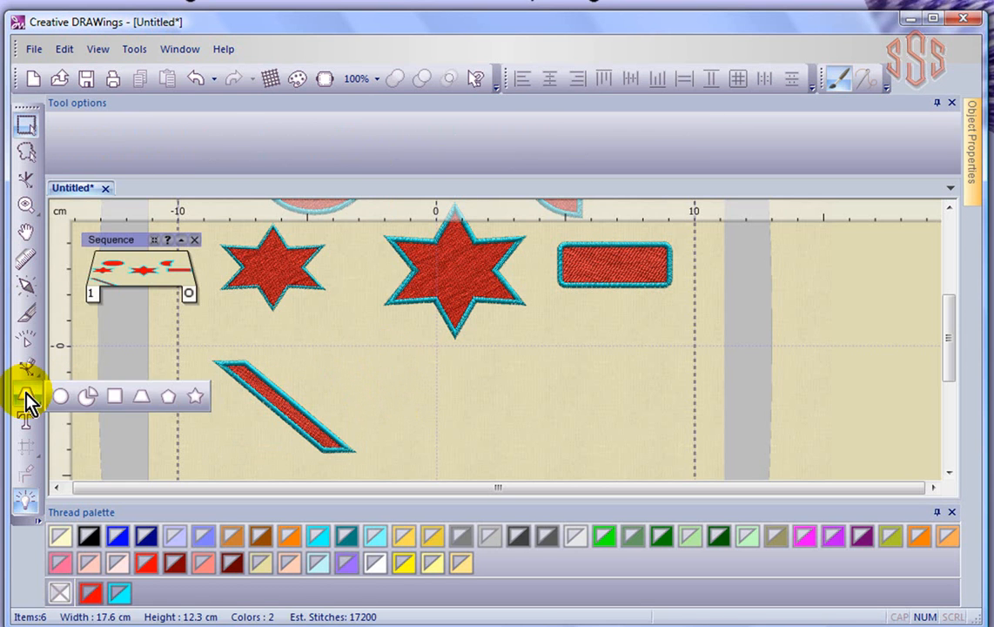
pyautogui.click(168, 399)
pyautogui.moveTo(399, 364); pyautogui.dragTo(506, 433)
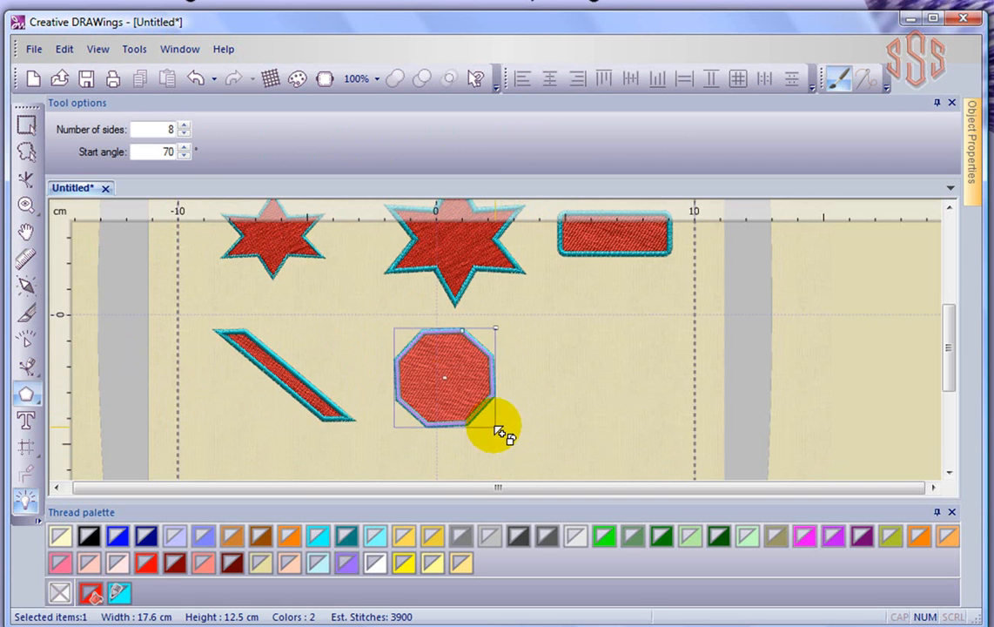
# - Set the polygon to 6 sides with a 90° start angle, then leave polygon creation and deselect it
pyautogui.doubleClick(166, 129)
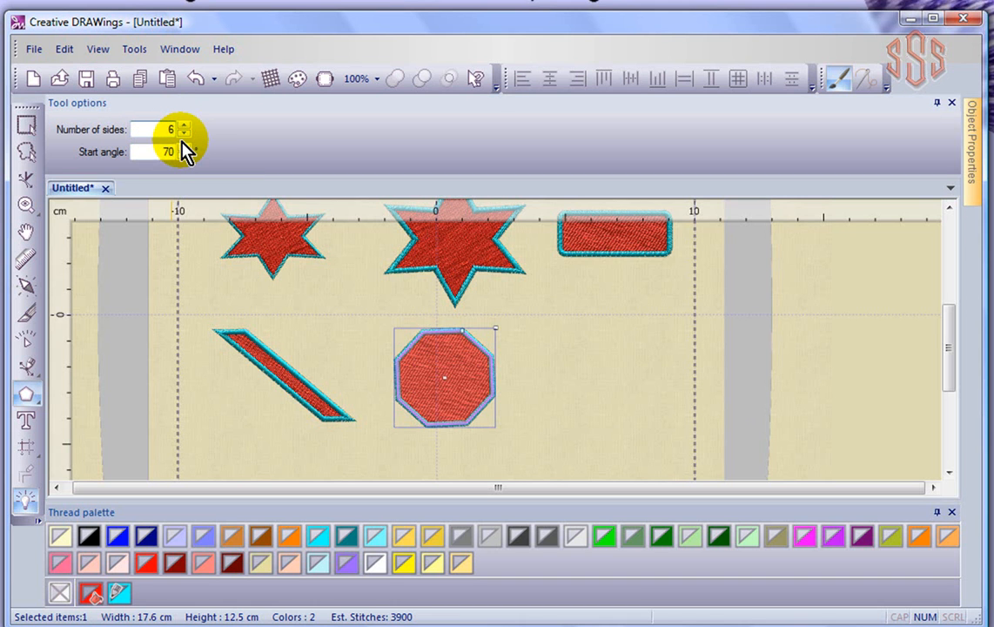
pyautogui.write('6')
pyautogui.press('Return')
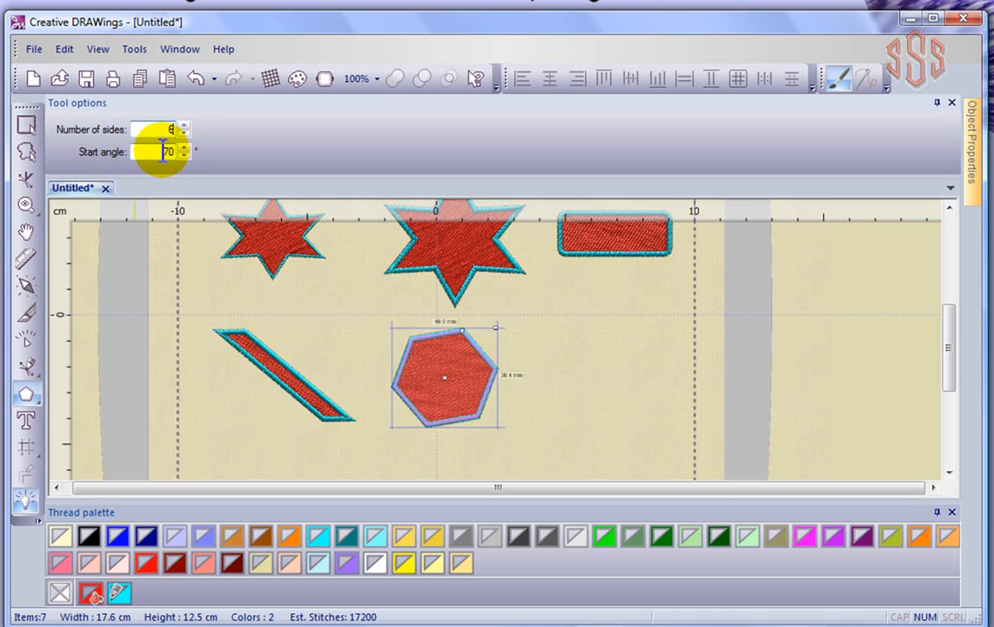
pyautogui.moveTo(163, 151); pyautogui.dragTo(173, 152)
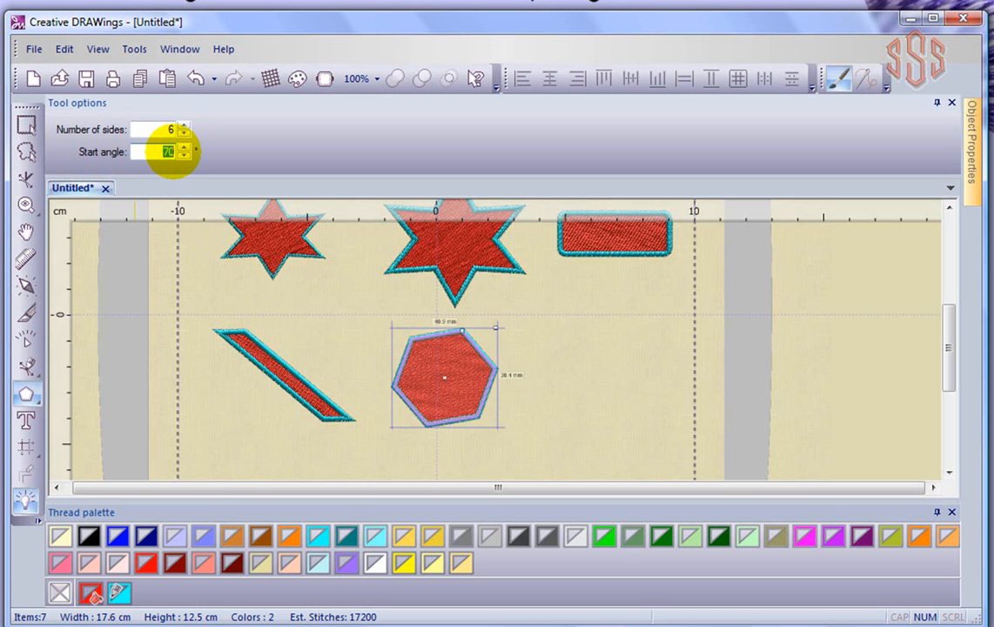
pyautogui.press('Return')
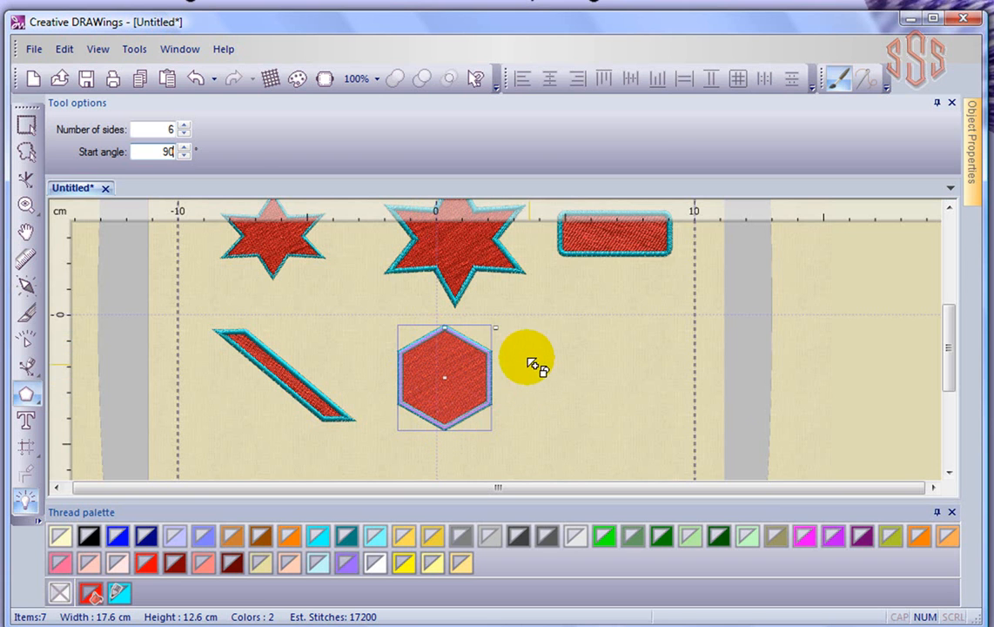
pyautogui.press('Escape')
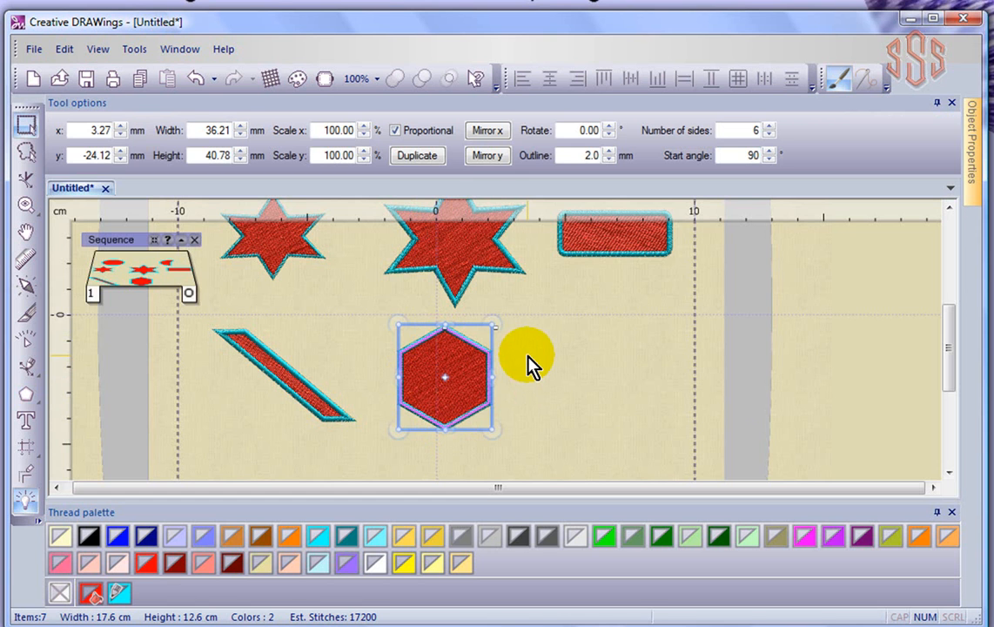
pyautogui.click(528, 355)
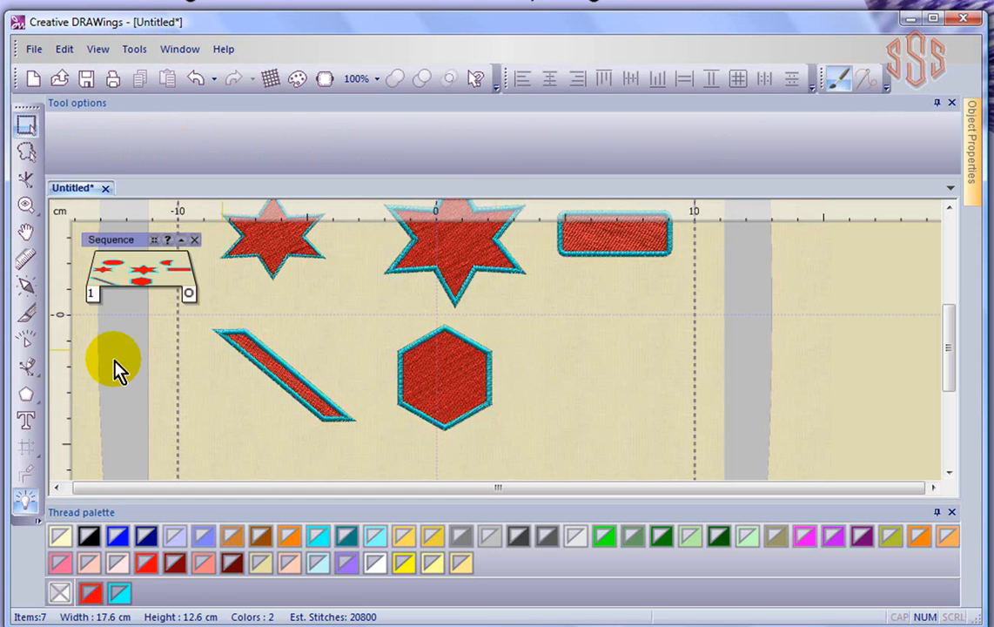
# - Draw a six-ray star with a 60% ray size and 90° start angle to the right of the hexagon
pyautogui.click(31, 398)
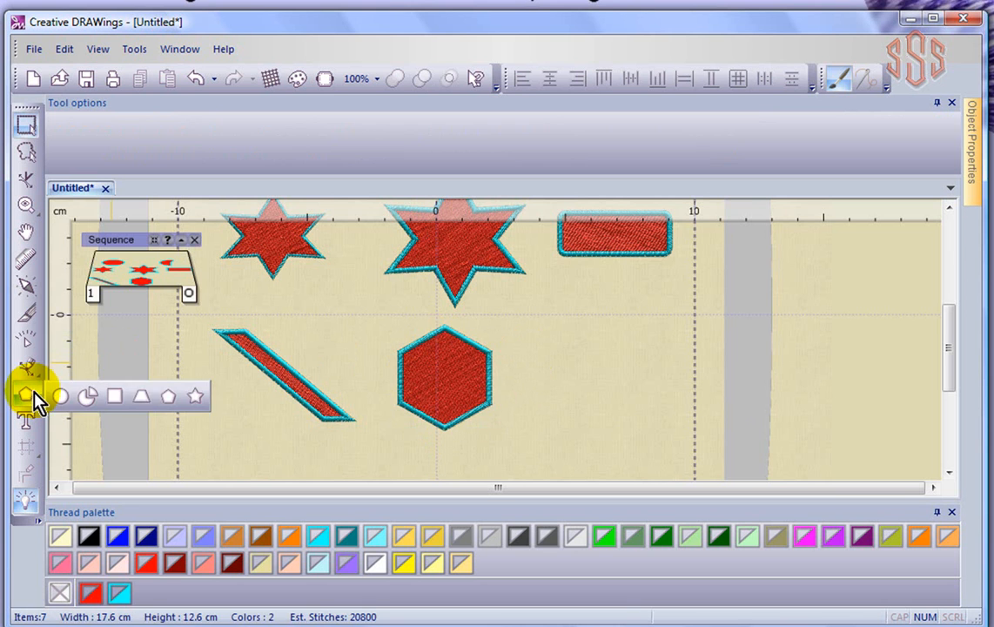
pyautogui.click(200, 398)
pyautogui.moveTo(541, 337); pyautogui.dragTo(670, 452)
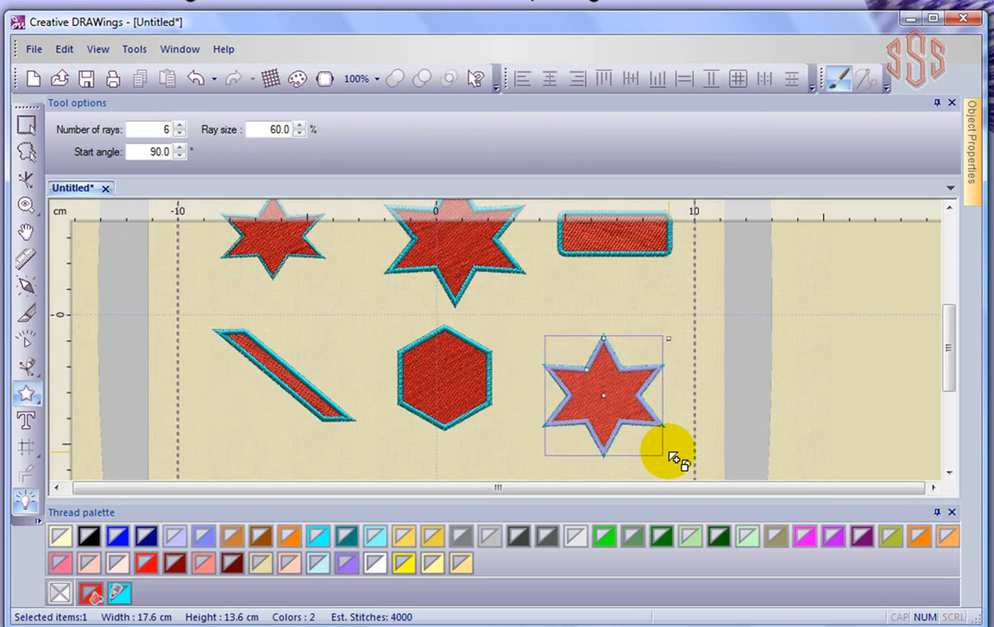
# - Set the new star to 5 rays with a start angle of 75°
pyautogui.click(142, 130)
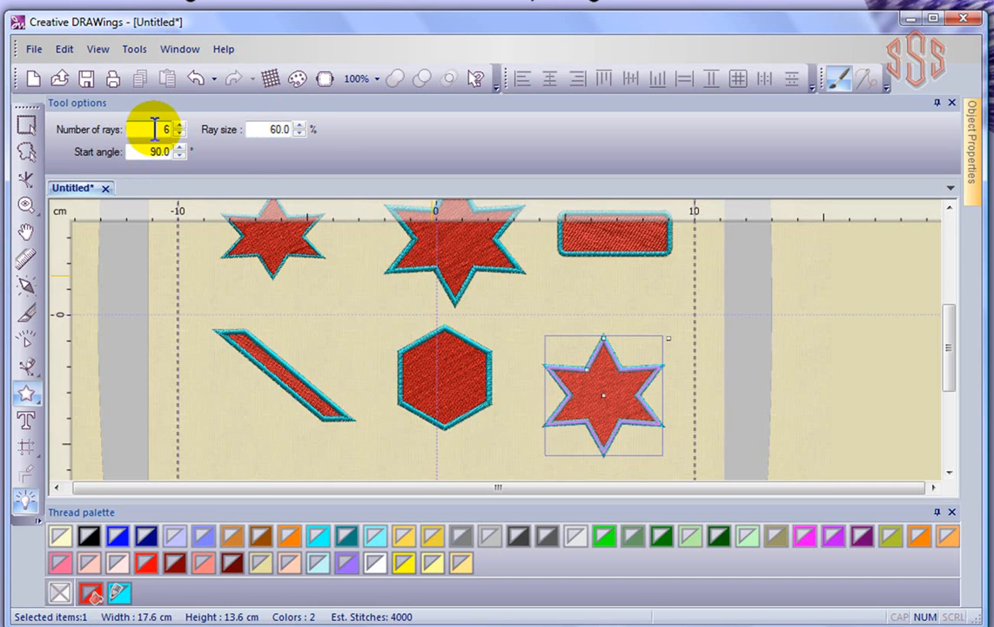
pyautogui.doubleClick(153, 128)
pyautogui.write('5')
pyautogui.press('Return')
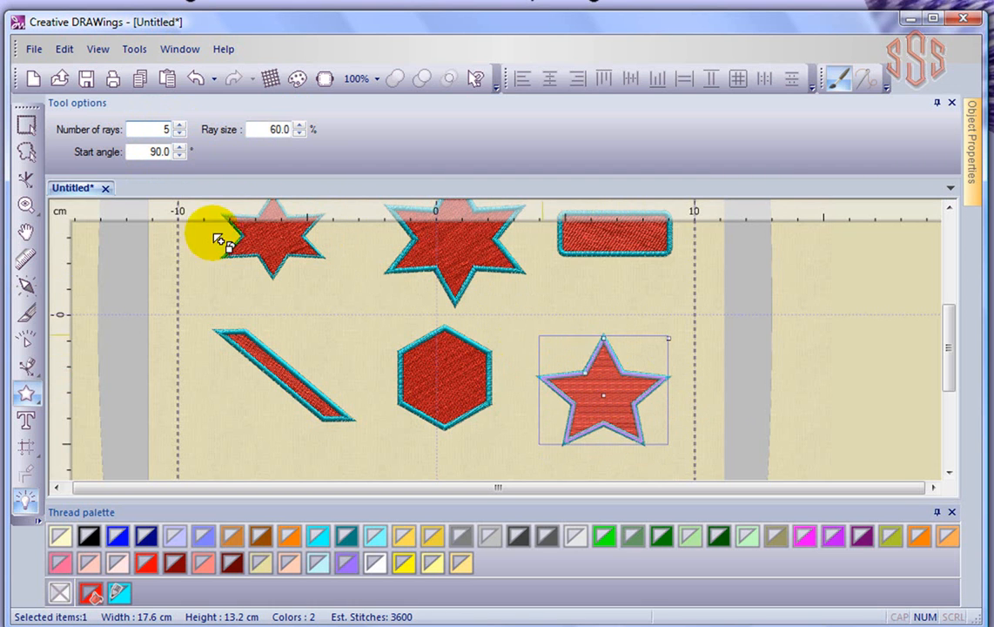
pyautogui.doubleClick(146, 153)
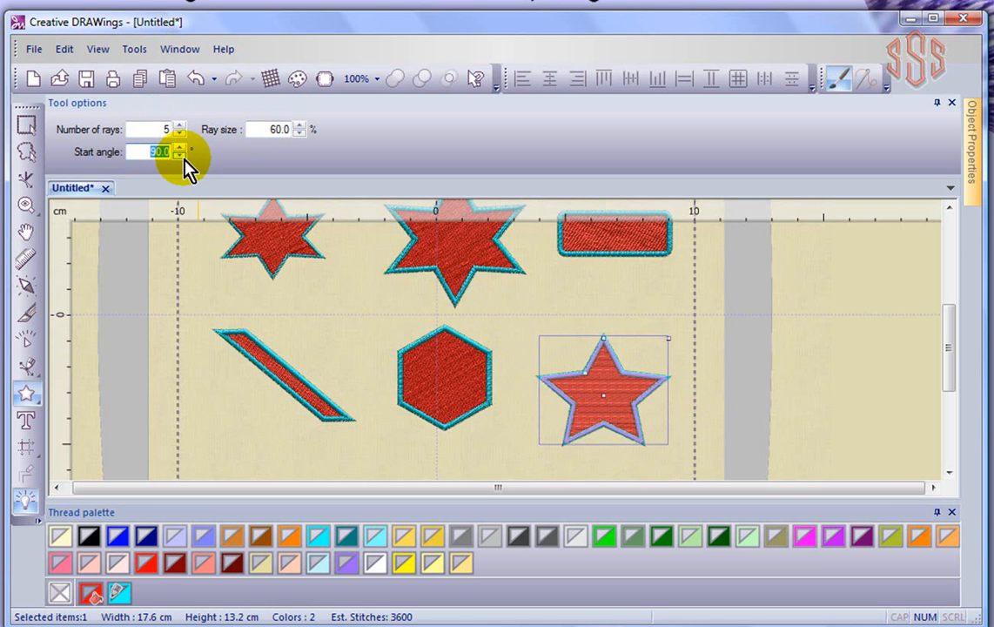
pyautogui.write('75')
pyautogui.press('Return')
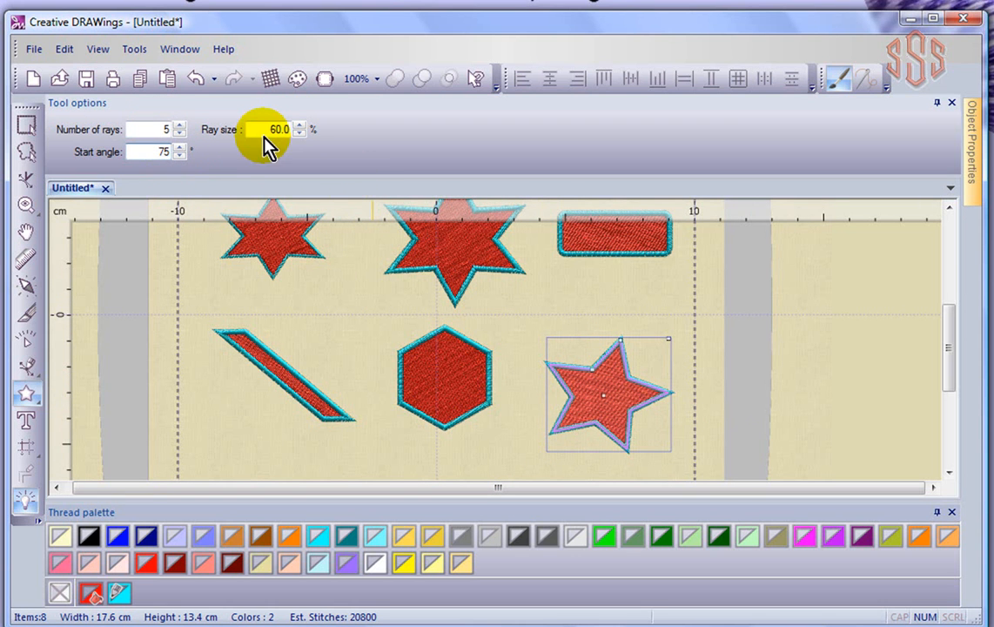
# - Set the five-ray star's ray size to 80%
pyautogui.scroll(2, 651, 413)
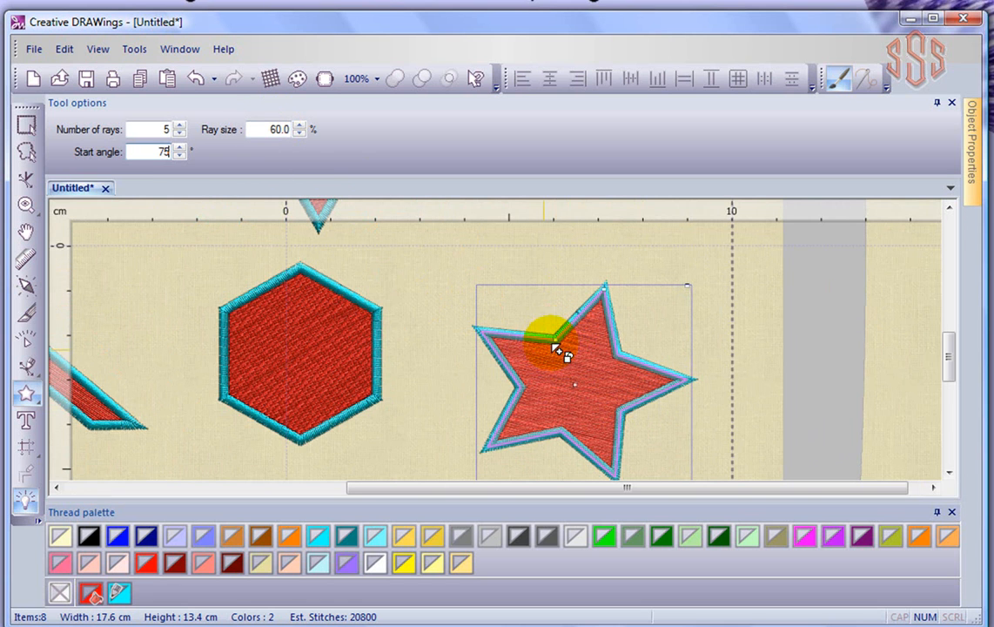
pyautogui.moveTo(261, 130); pyautogui.dragTo(331, 140)
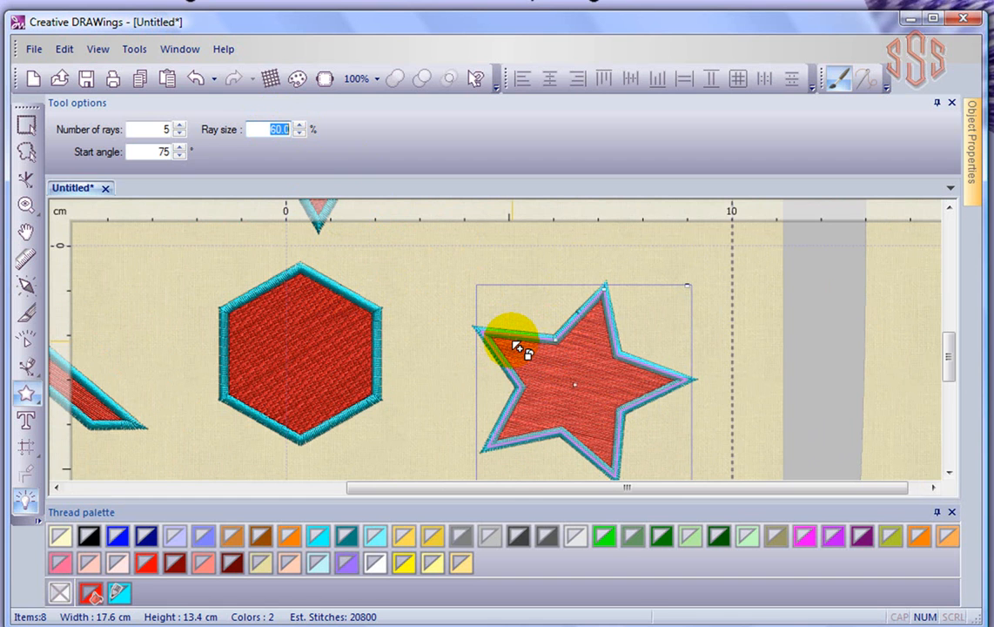
pyautogui.press('Return')
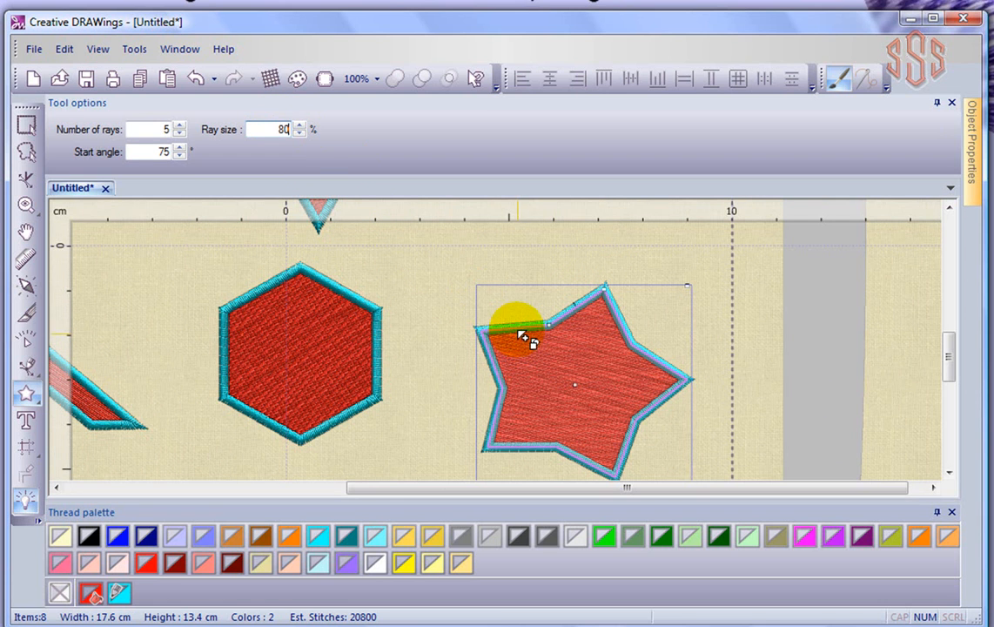
# - Set the five-ray star's ray size to 40%, then leave star creation and deselect it
pyautogui.doubleClick(287, 129)
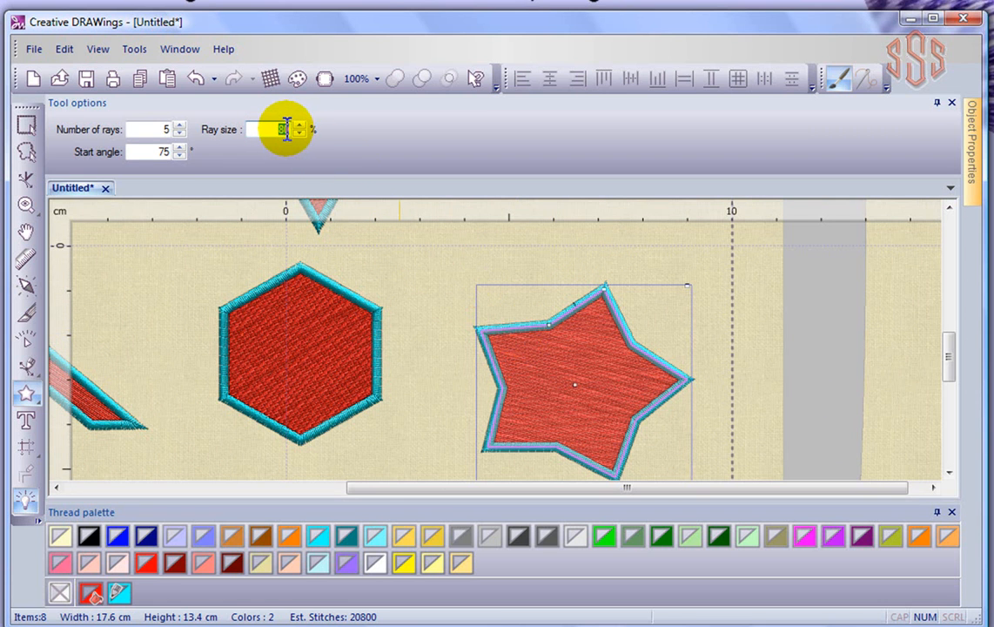
pyautogui.press('Return')
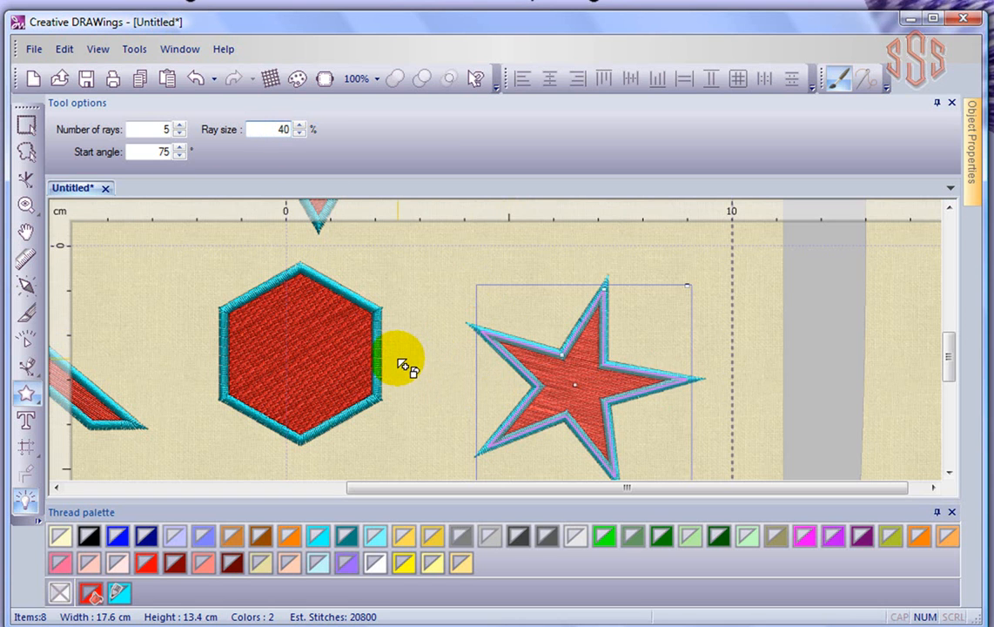
pyautogui.press('Escape')
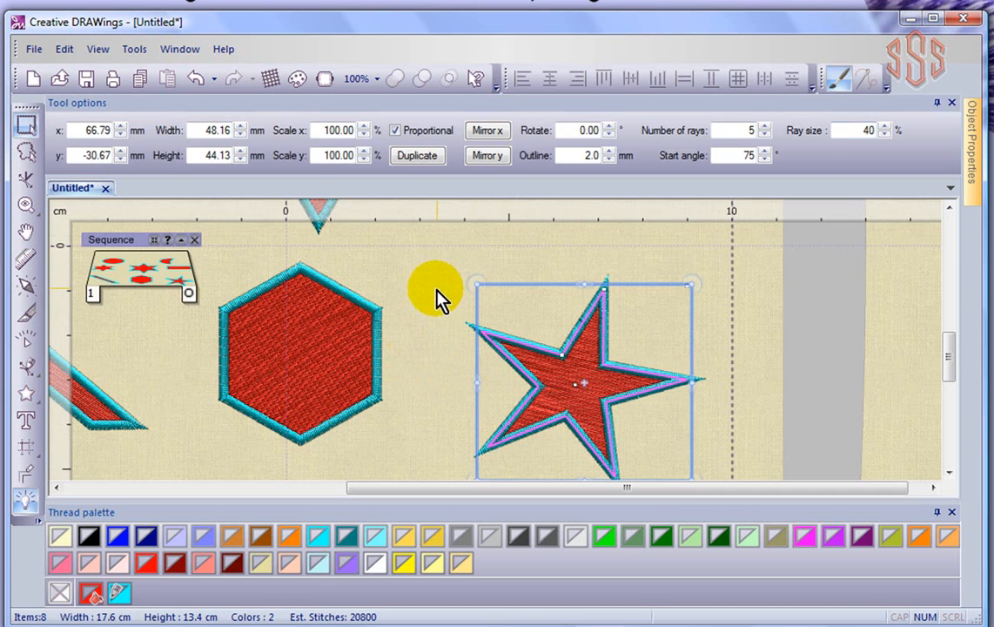
pyautogui.click(429, 402)
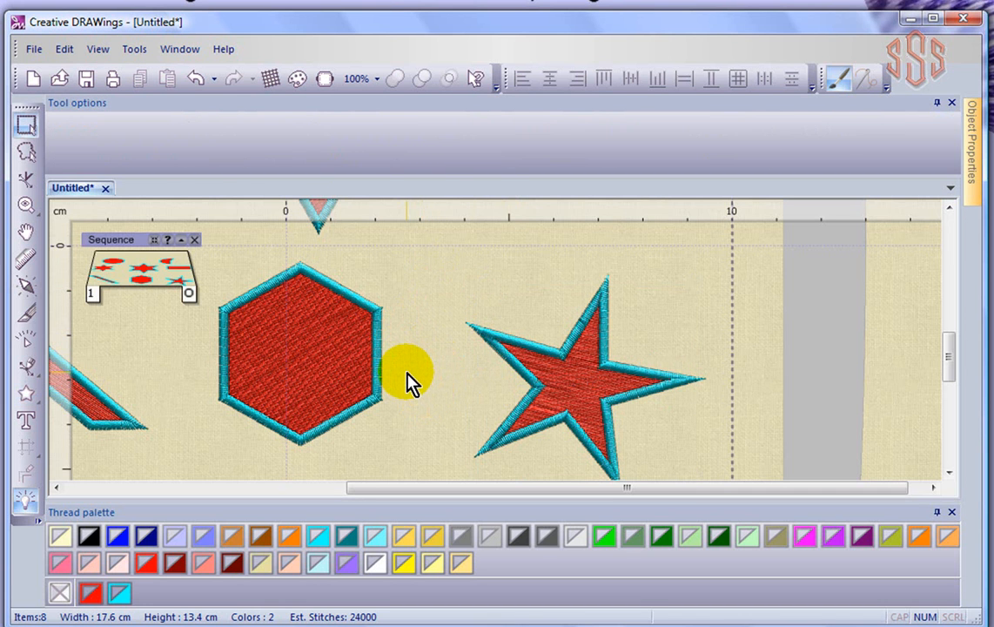
pyautogui.scroll(-1, 410, 383)
pyautogui.scroll(-3, 409, 383)
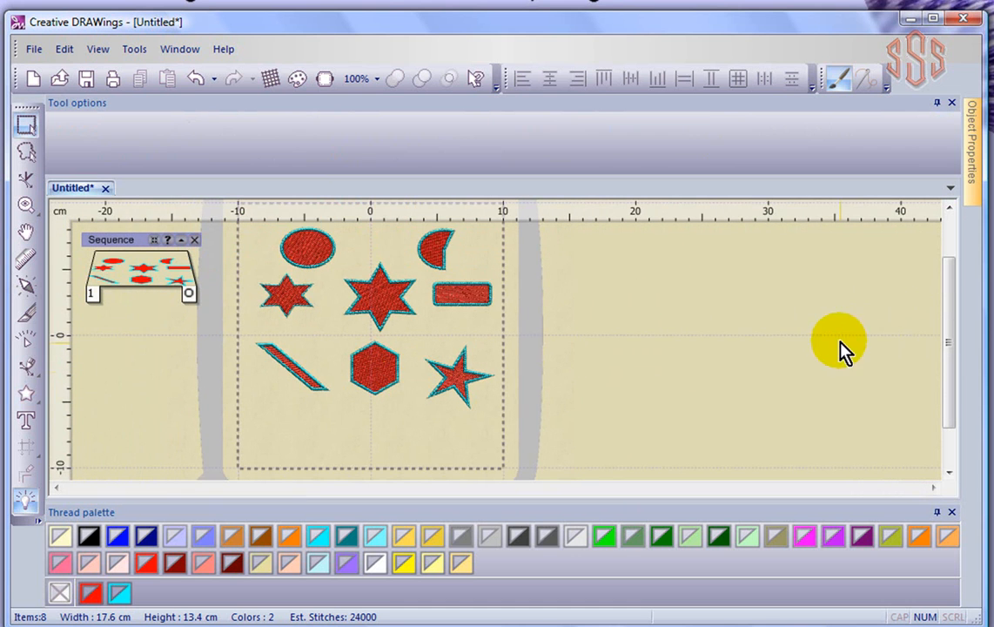